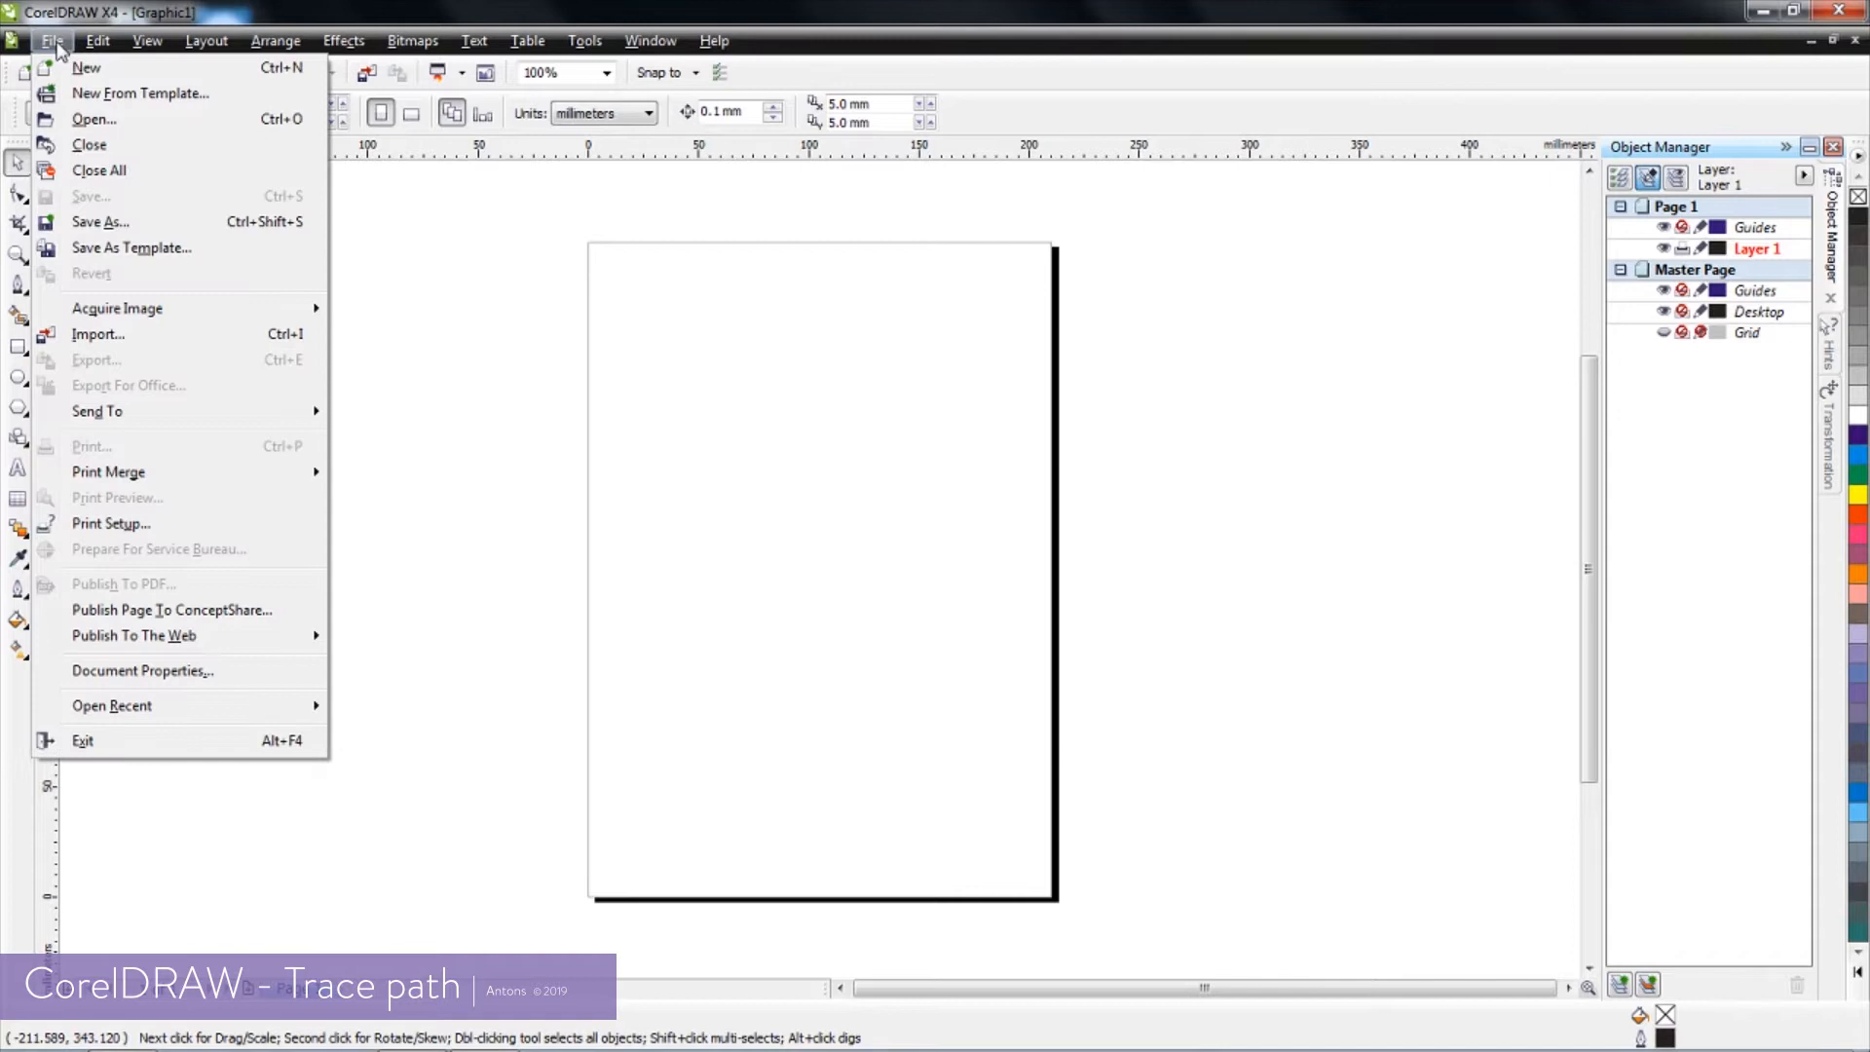
Import Semex Maple Leaf.jpg and place it over the page at about 286 mm square
left_click(98, 334)
left_click_drag(783, 180, 779, 455)
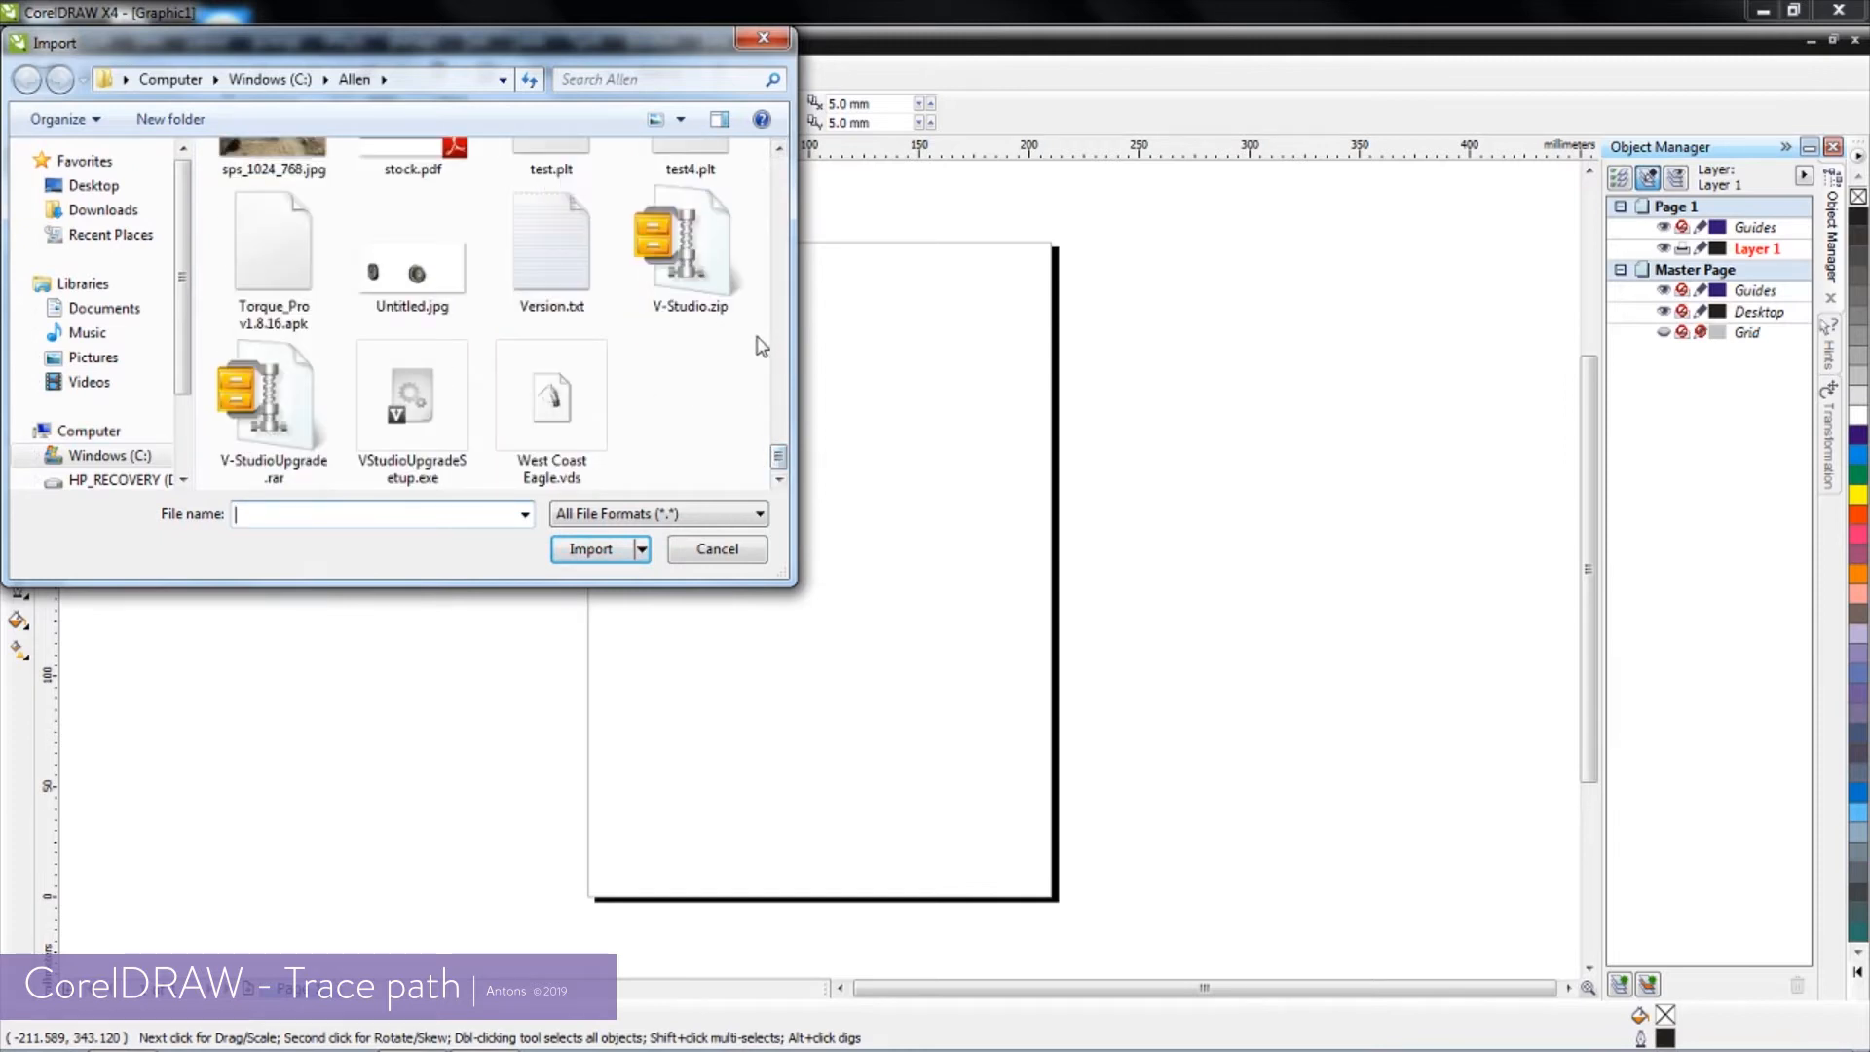
left_click(782, 292)
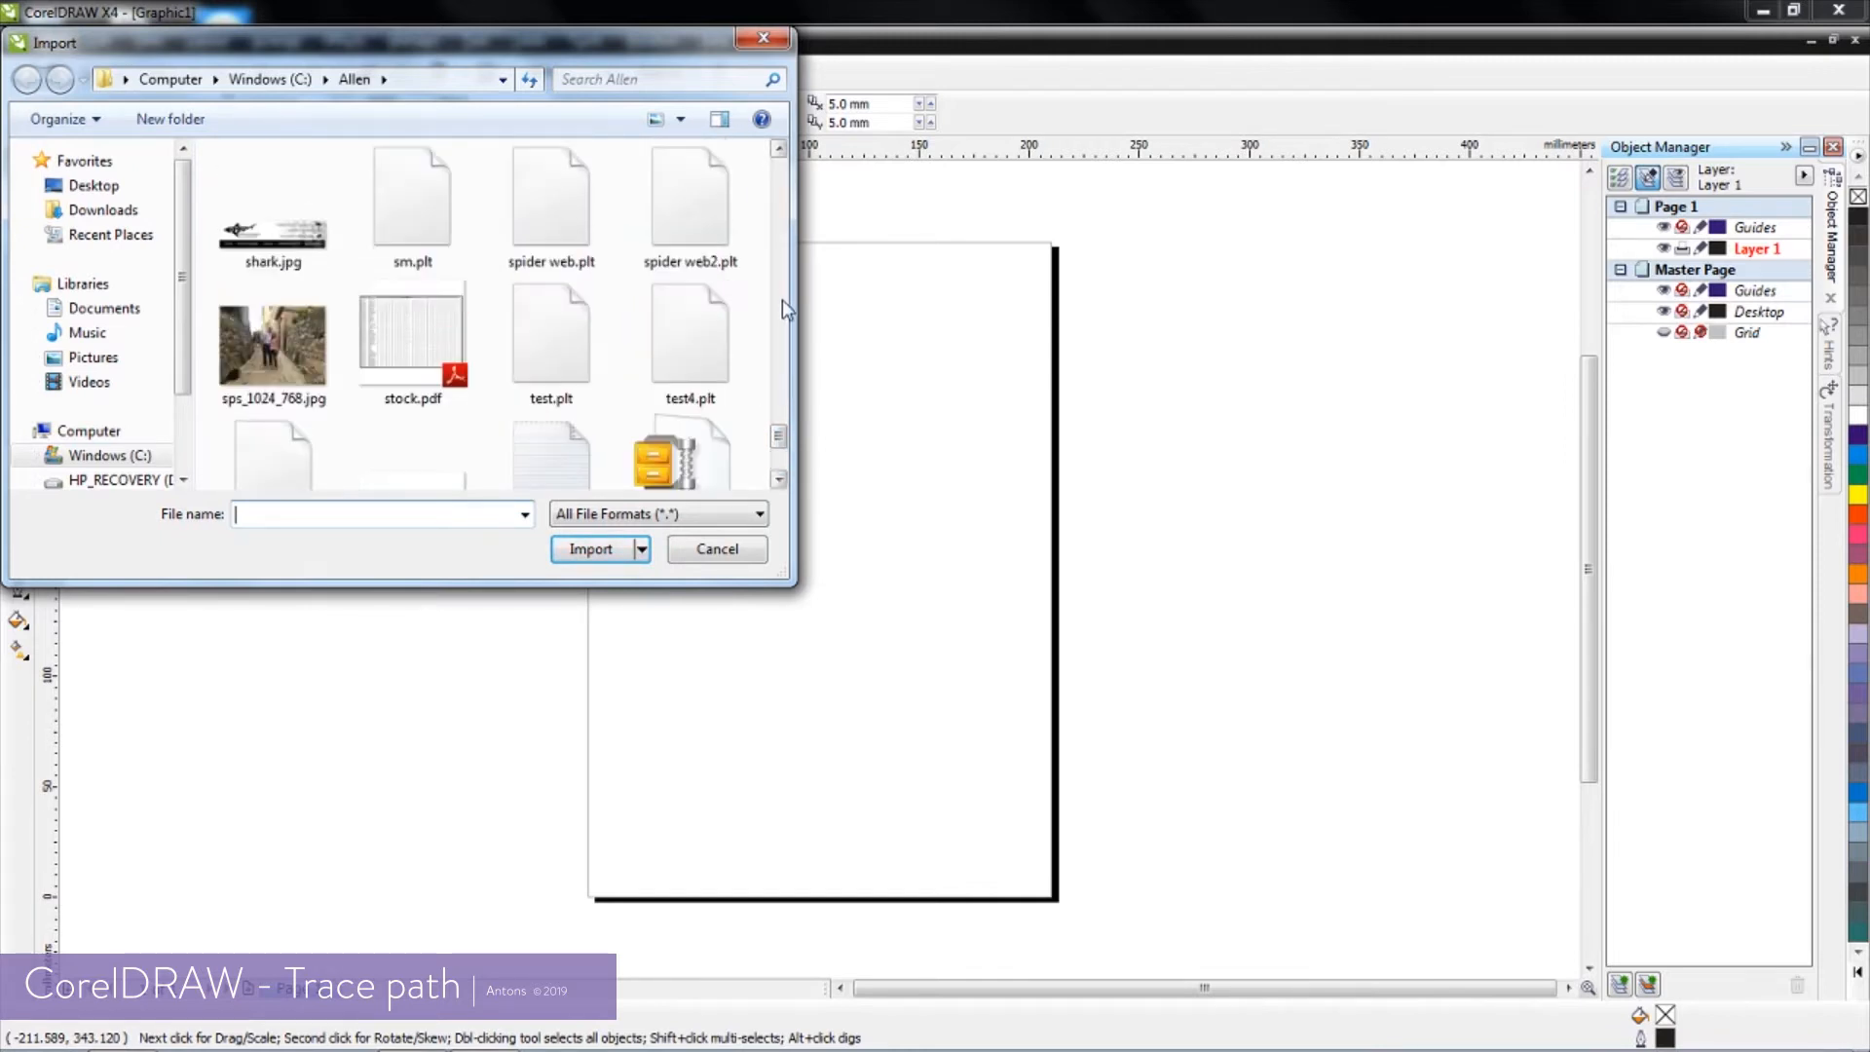
left_click(781, 257)
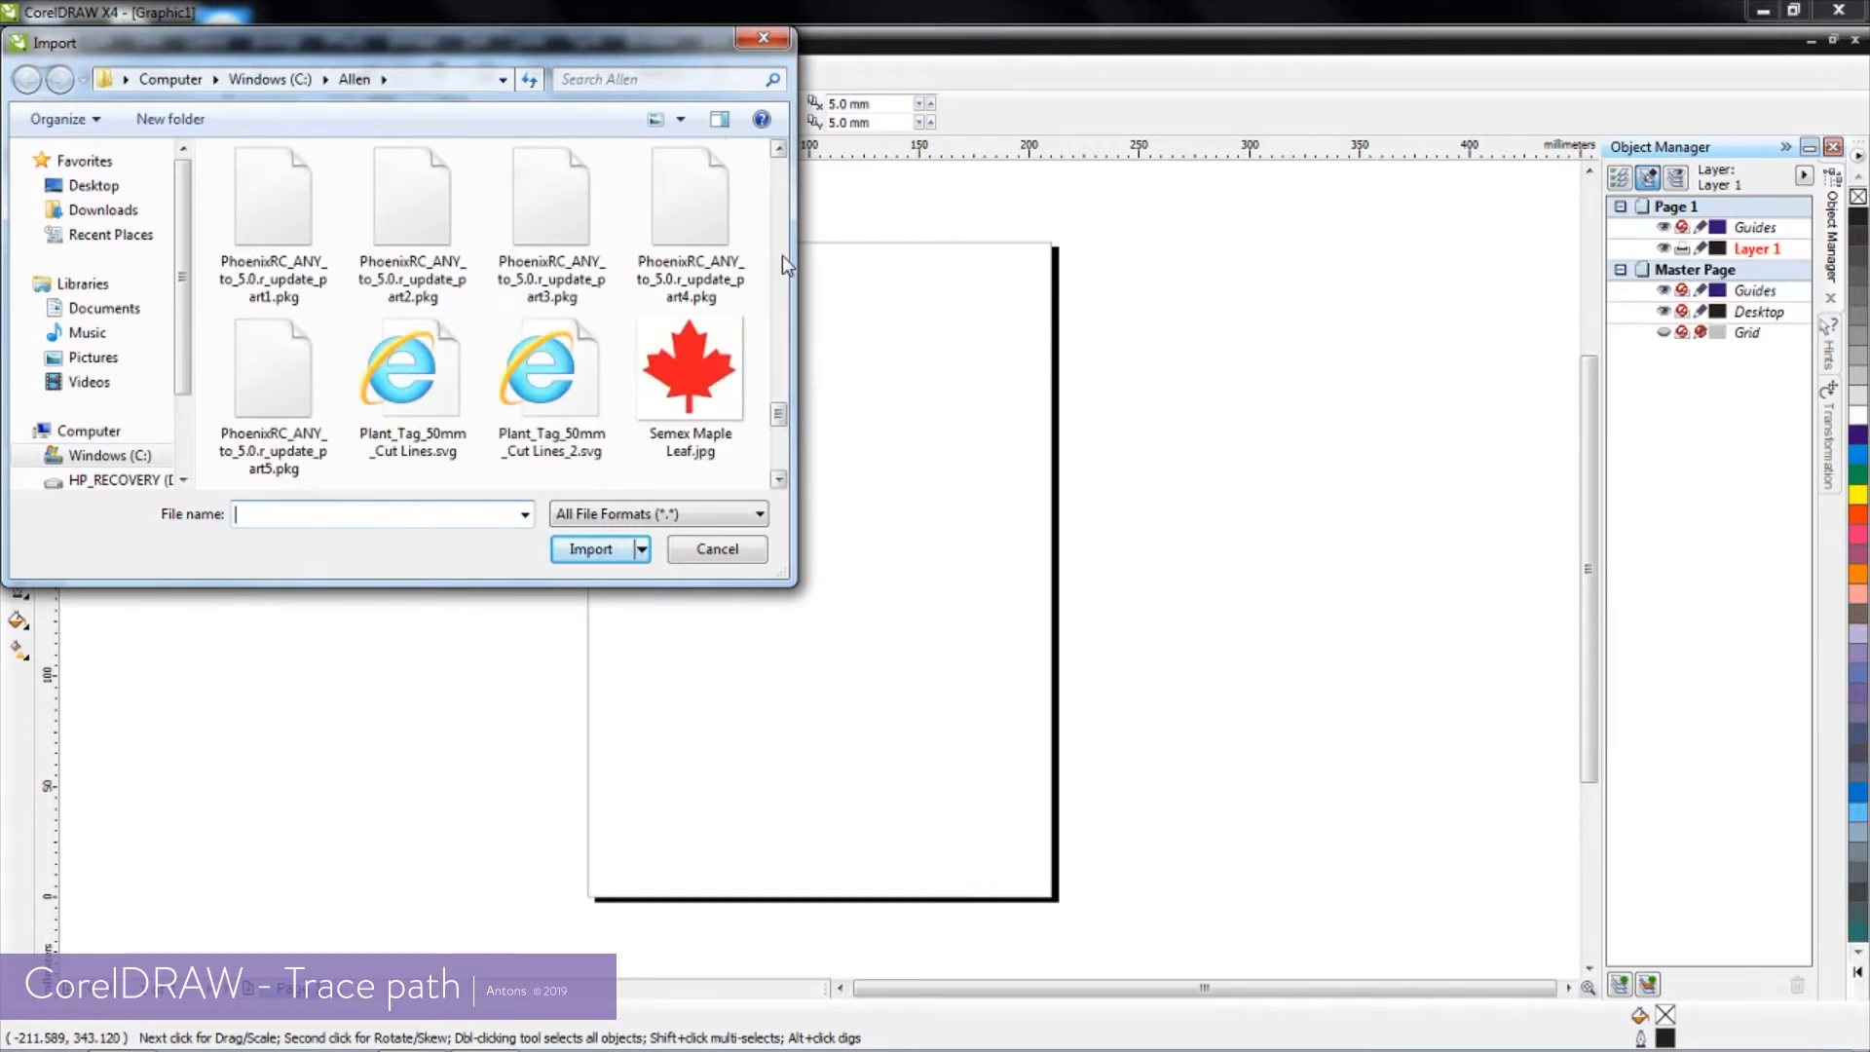
left_click(687, 366)
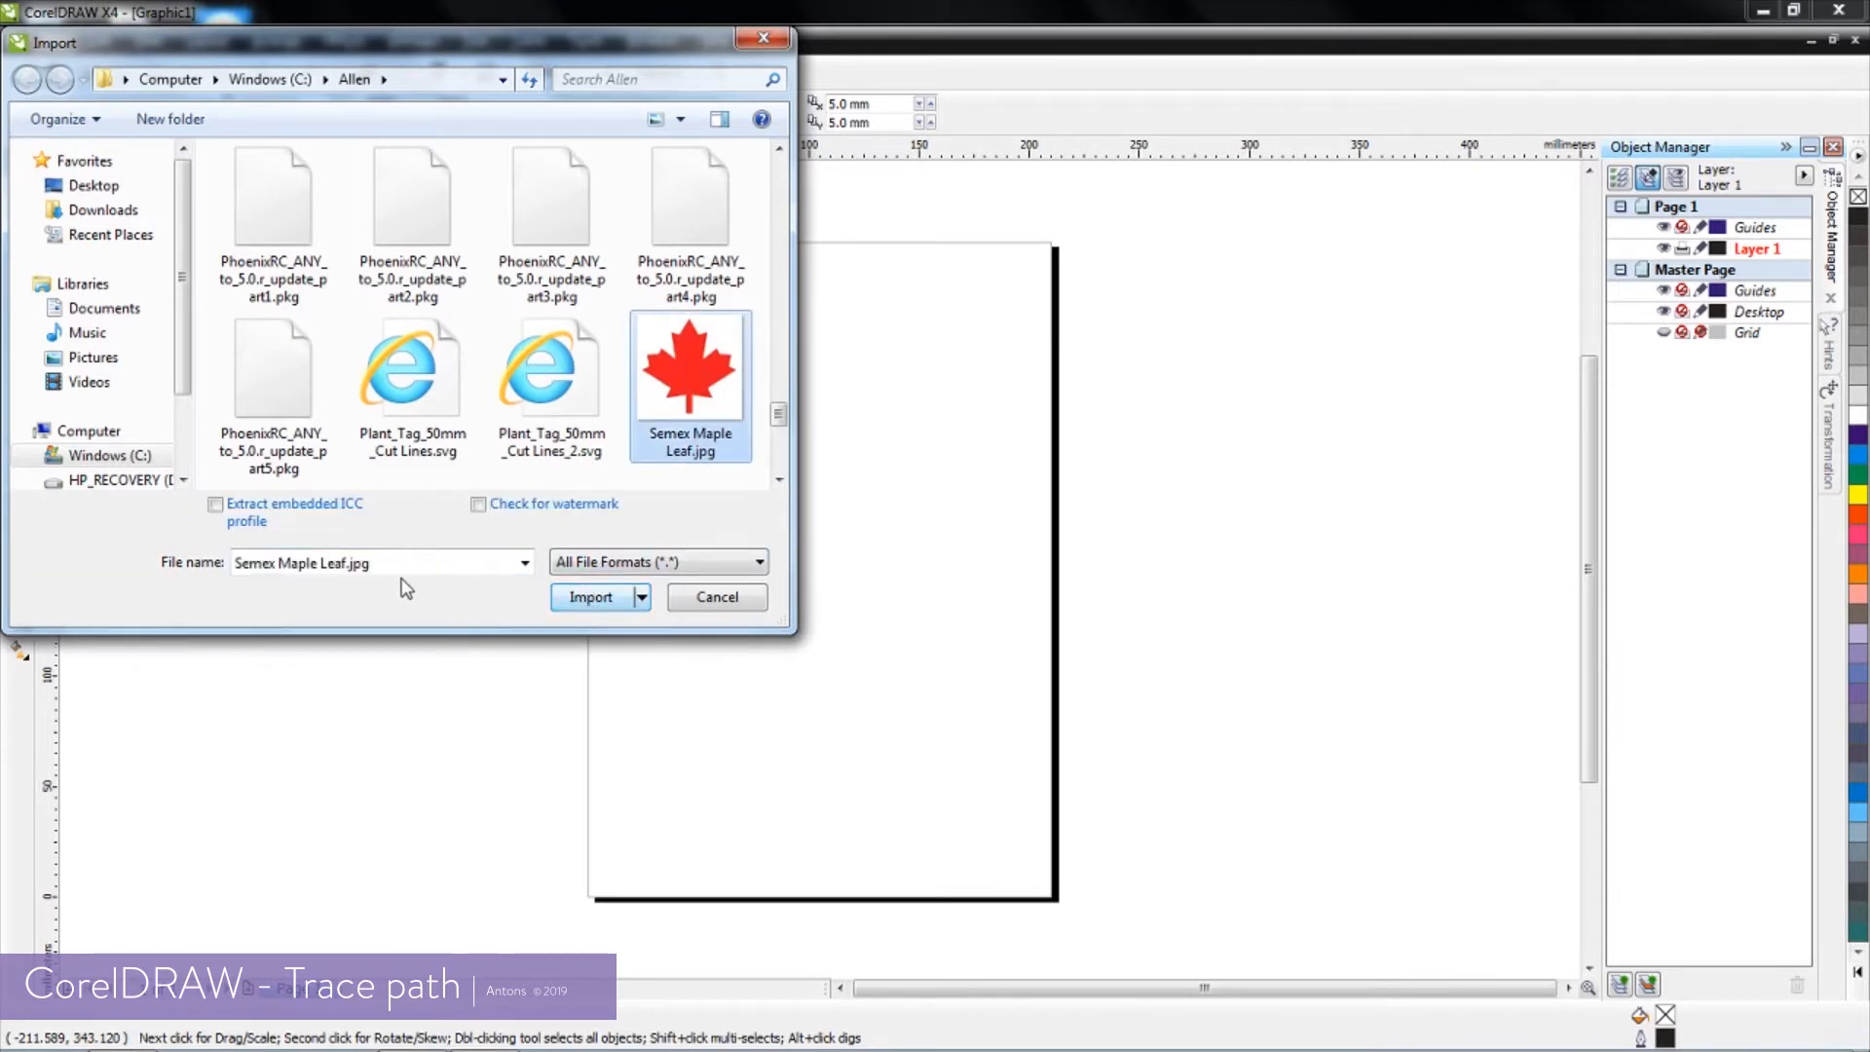
left_click(590, 596)
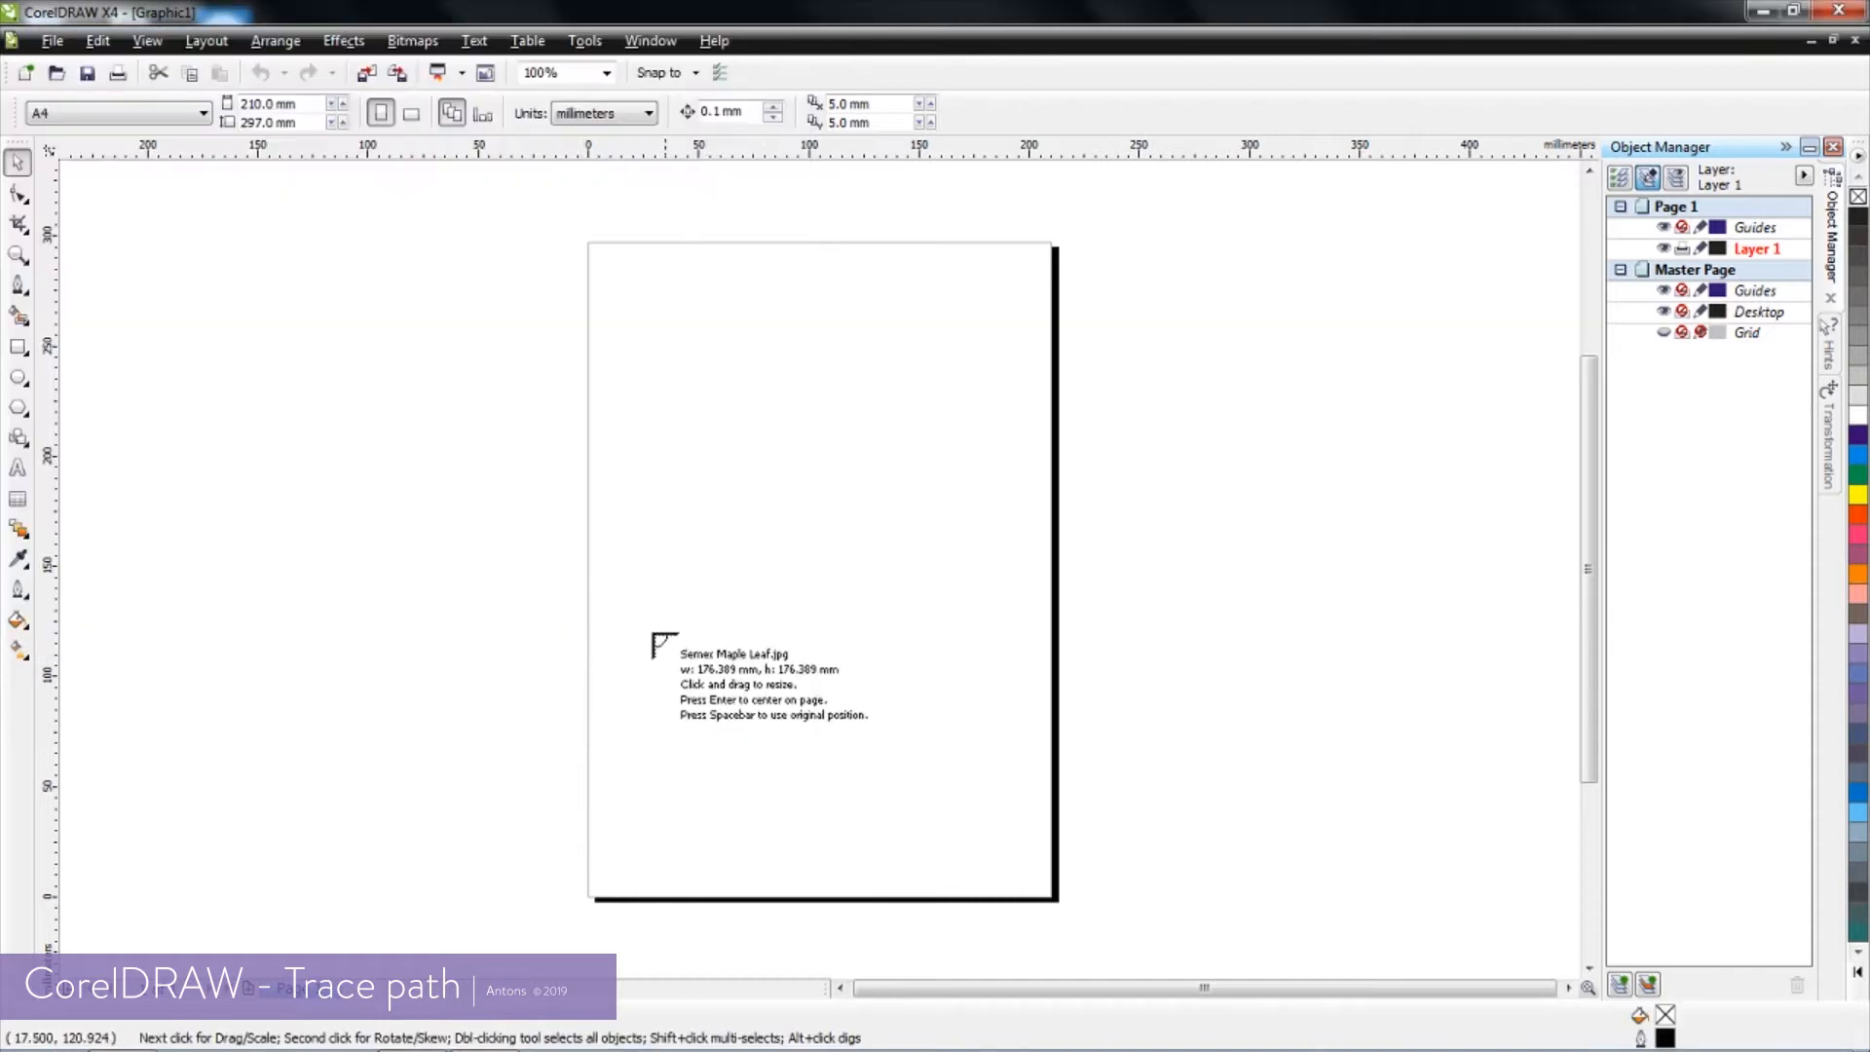
left_click_drag(433, 234, 1304, 857)
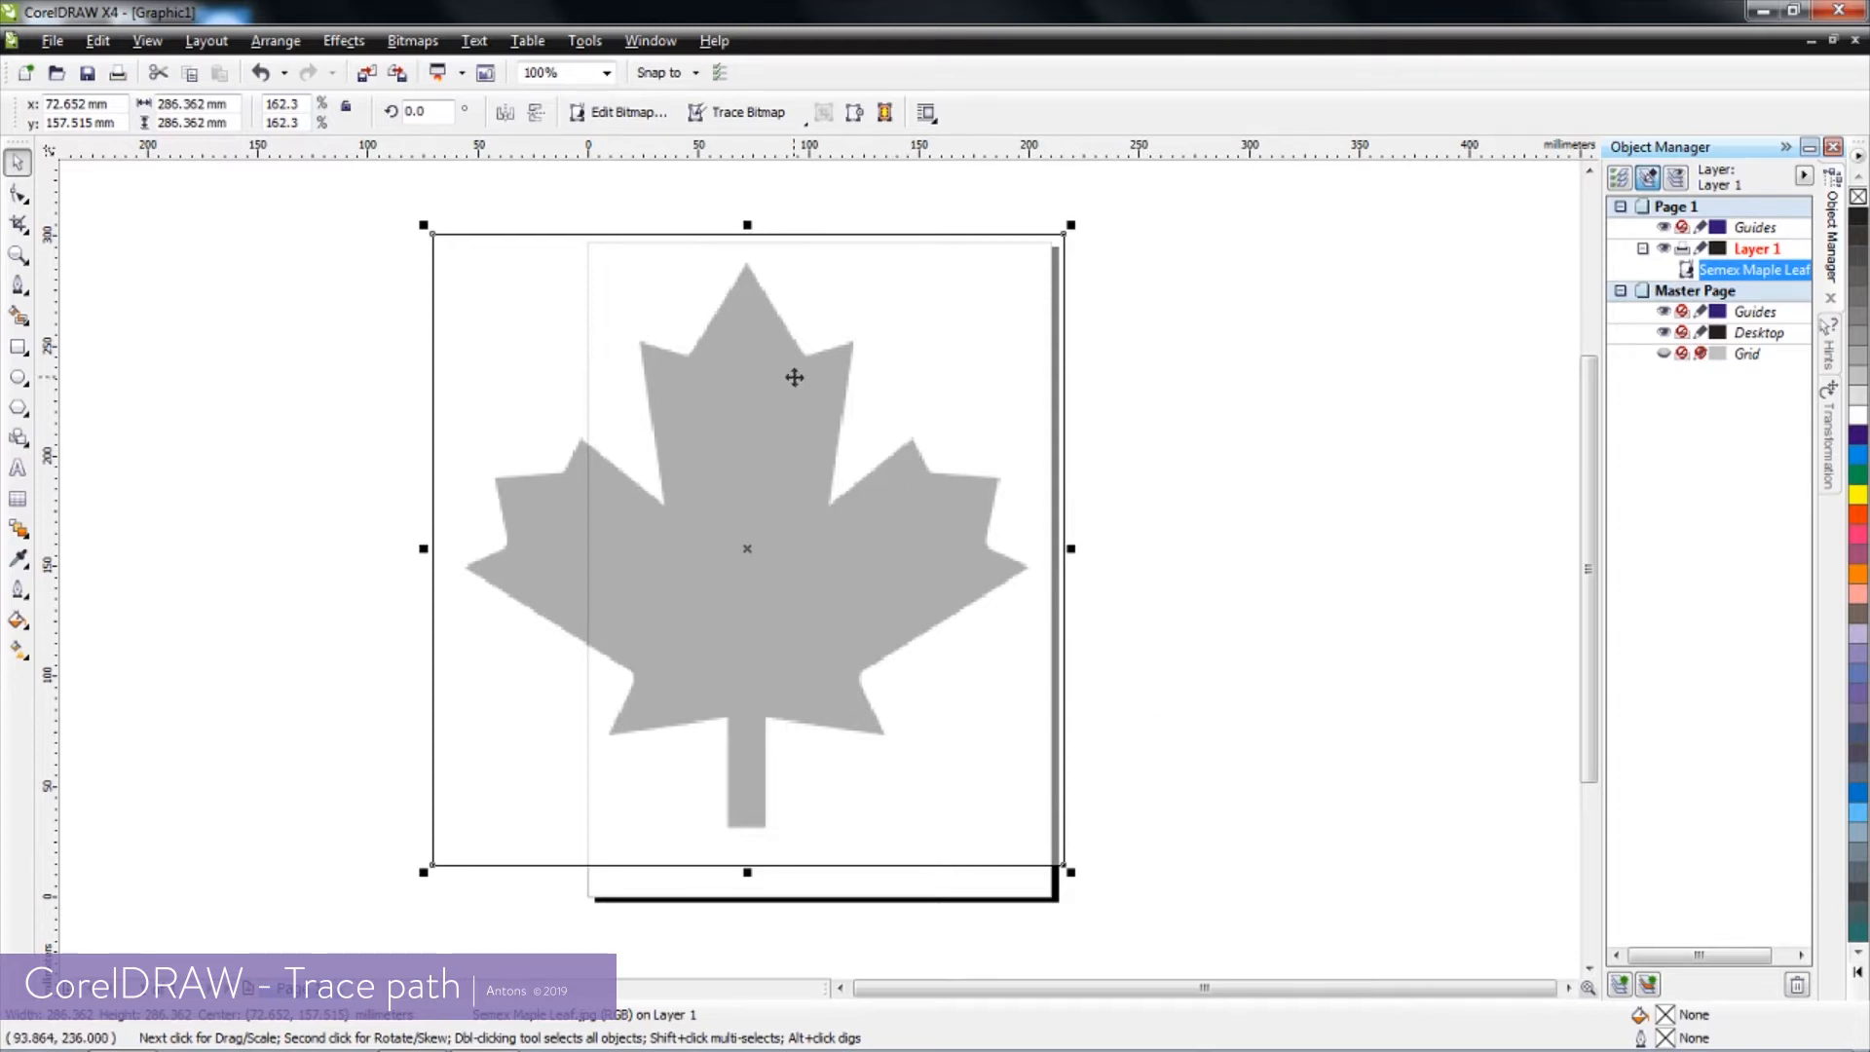
Start a High Quality Image outline trace of the maple leaf bitmap, with the background color removed from the entire image
left_click(765, 115)
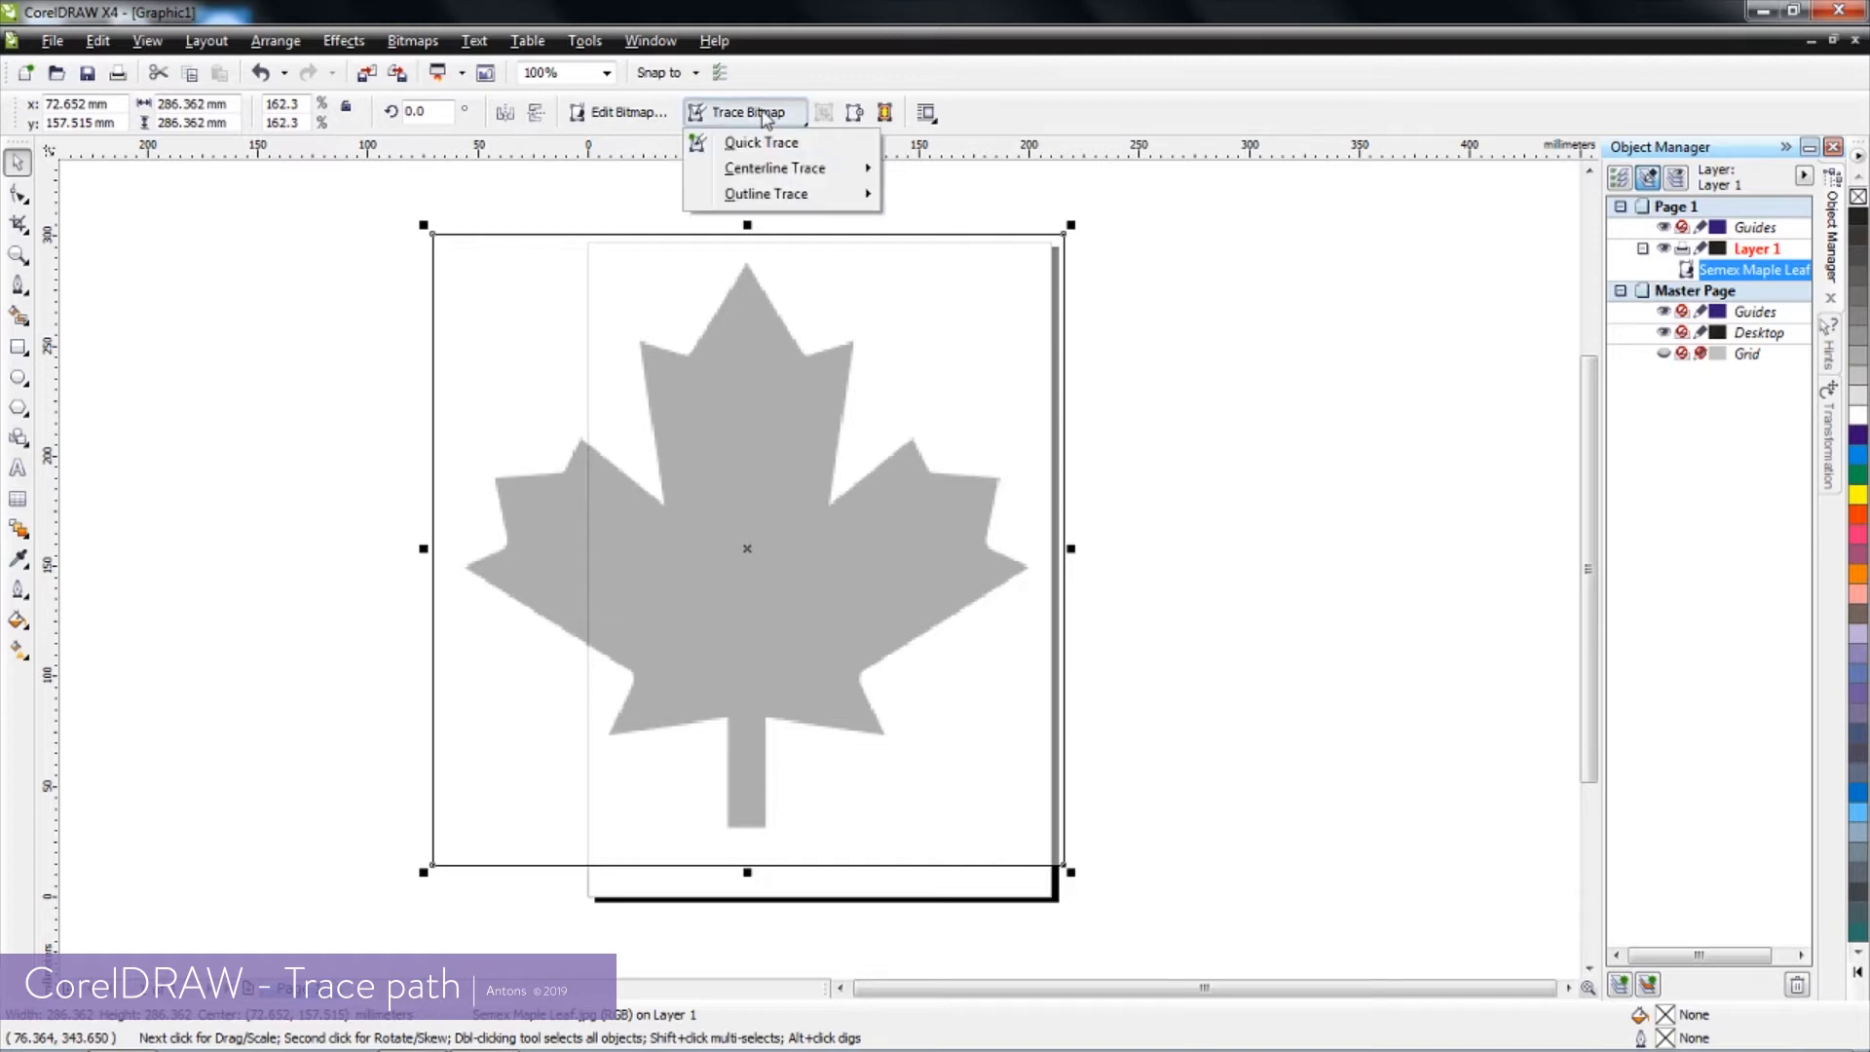
mouse_move(748, 198)
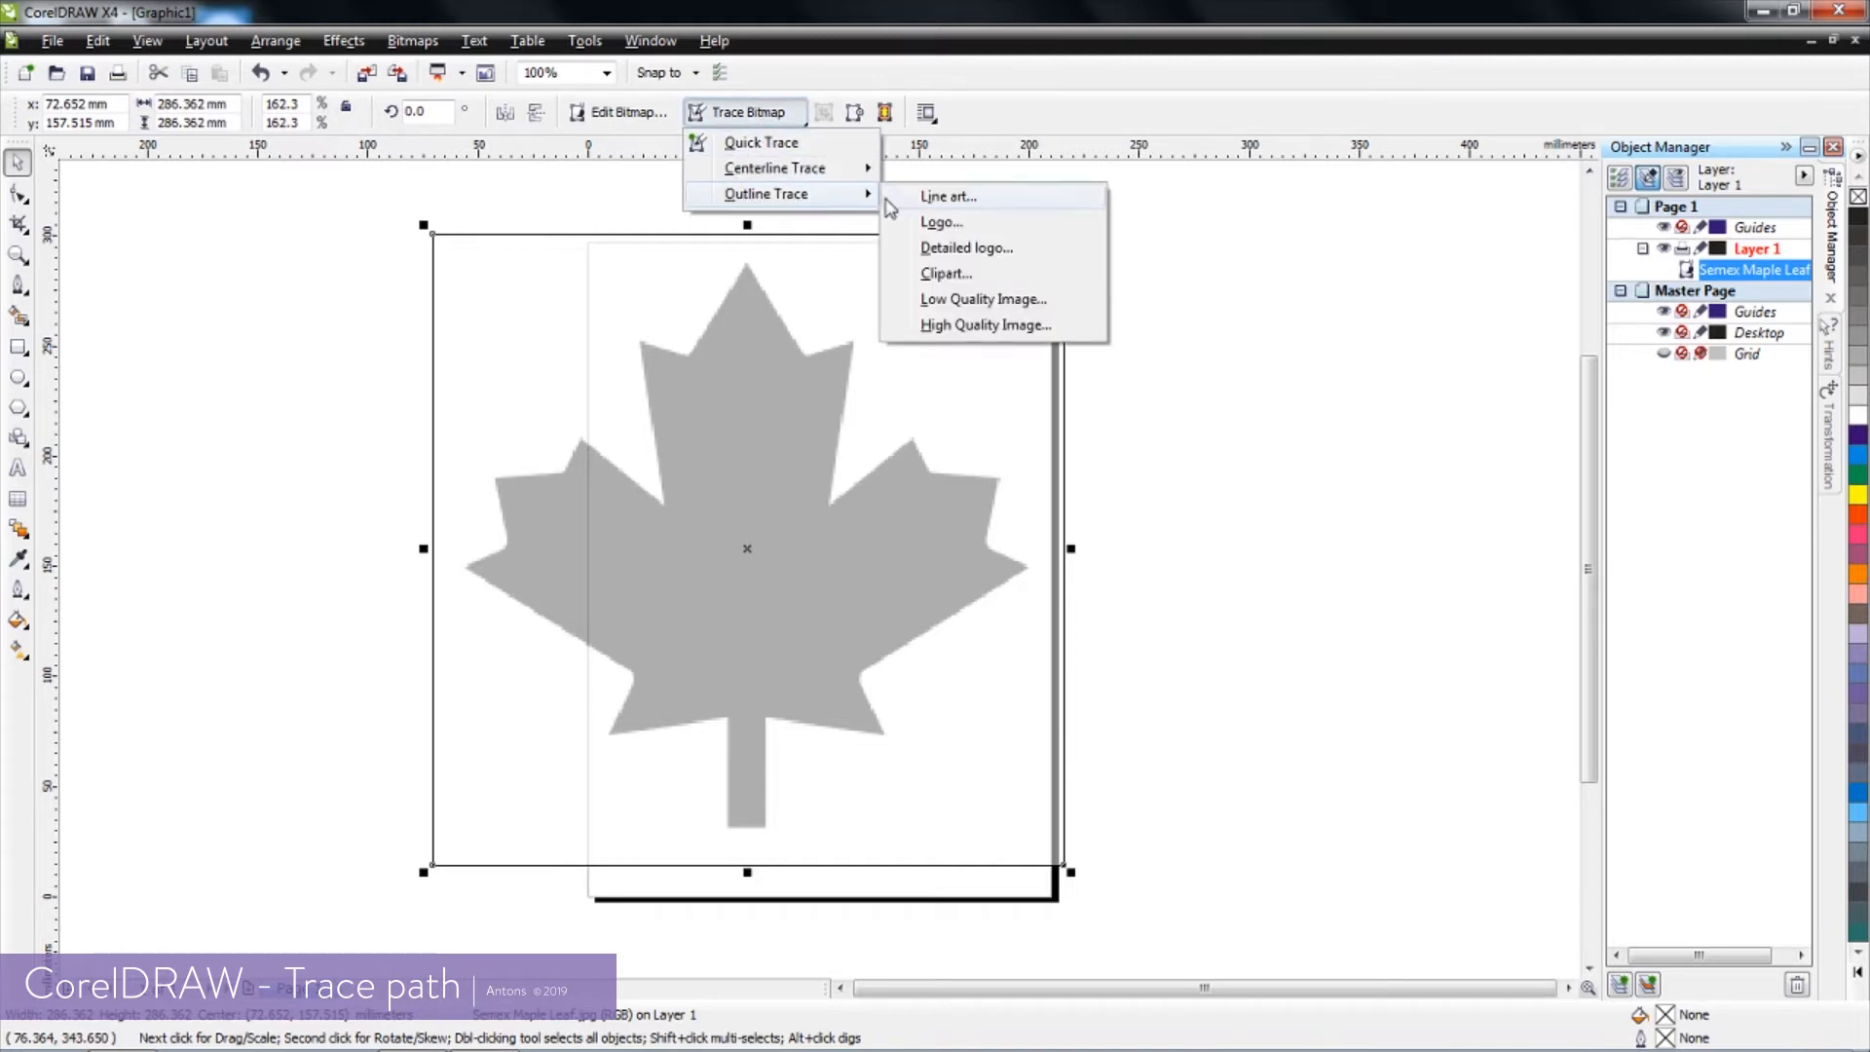
left_click(981, 325)
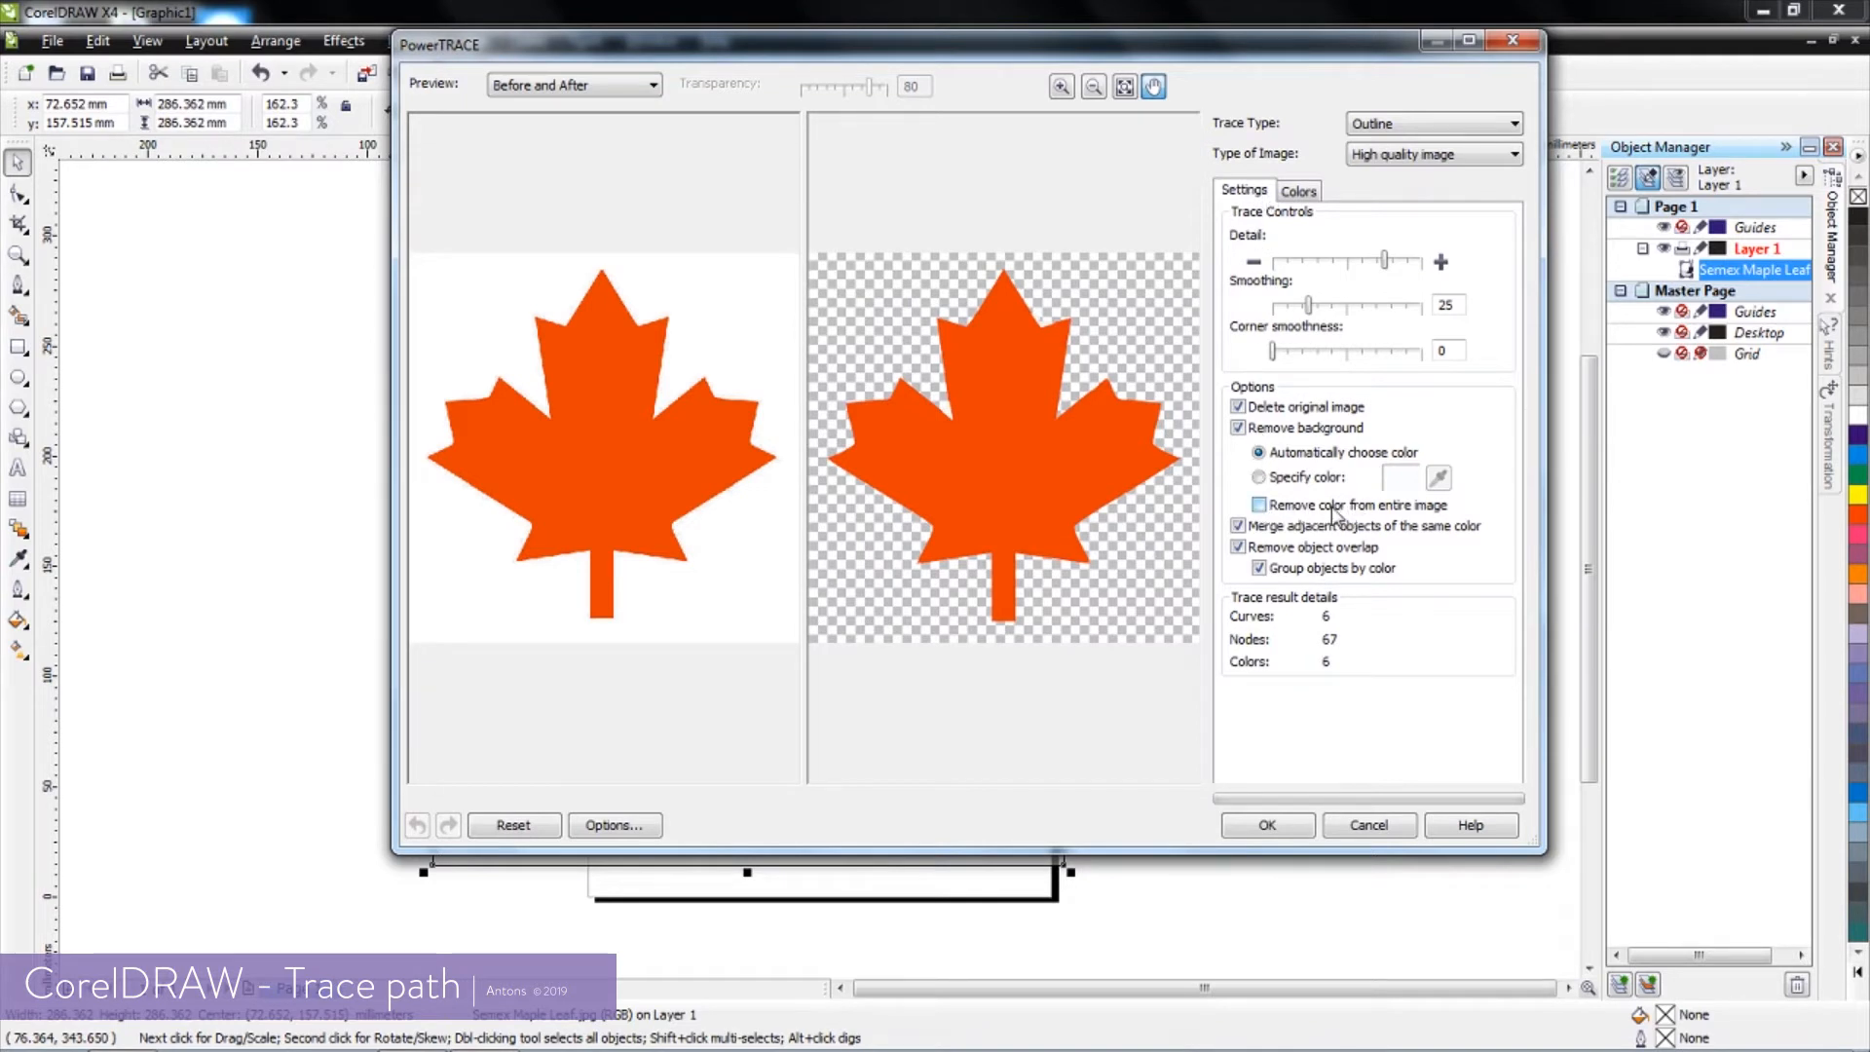
left_click(1259, 505)
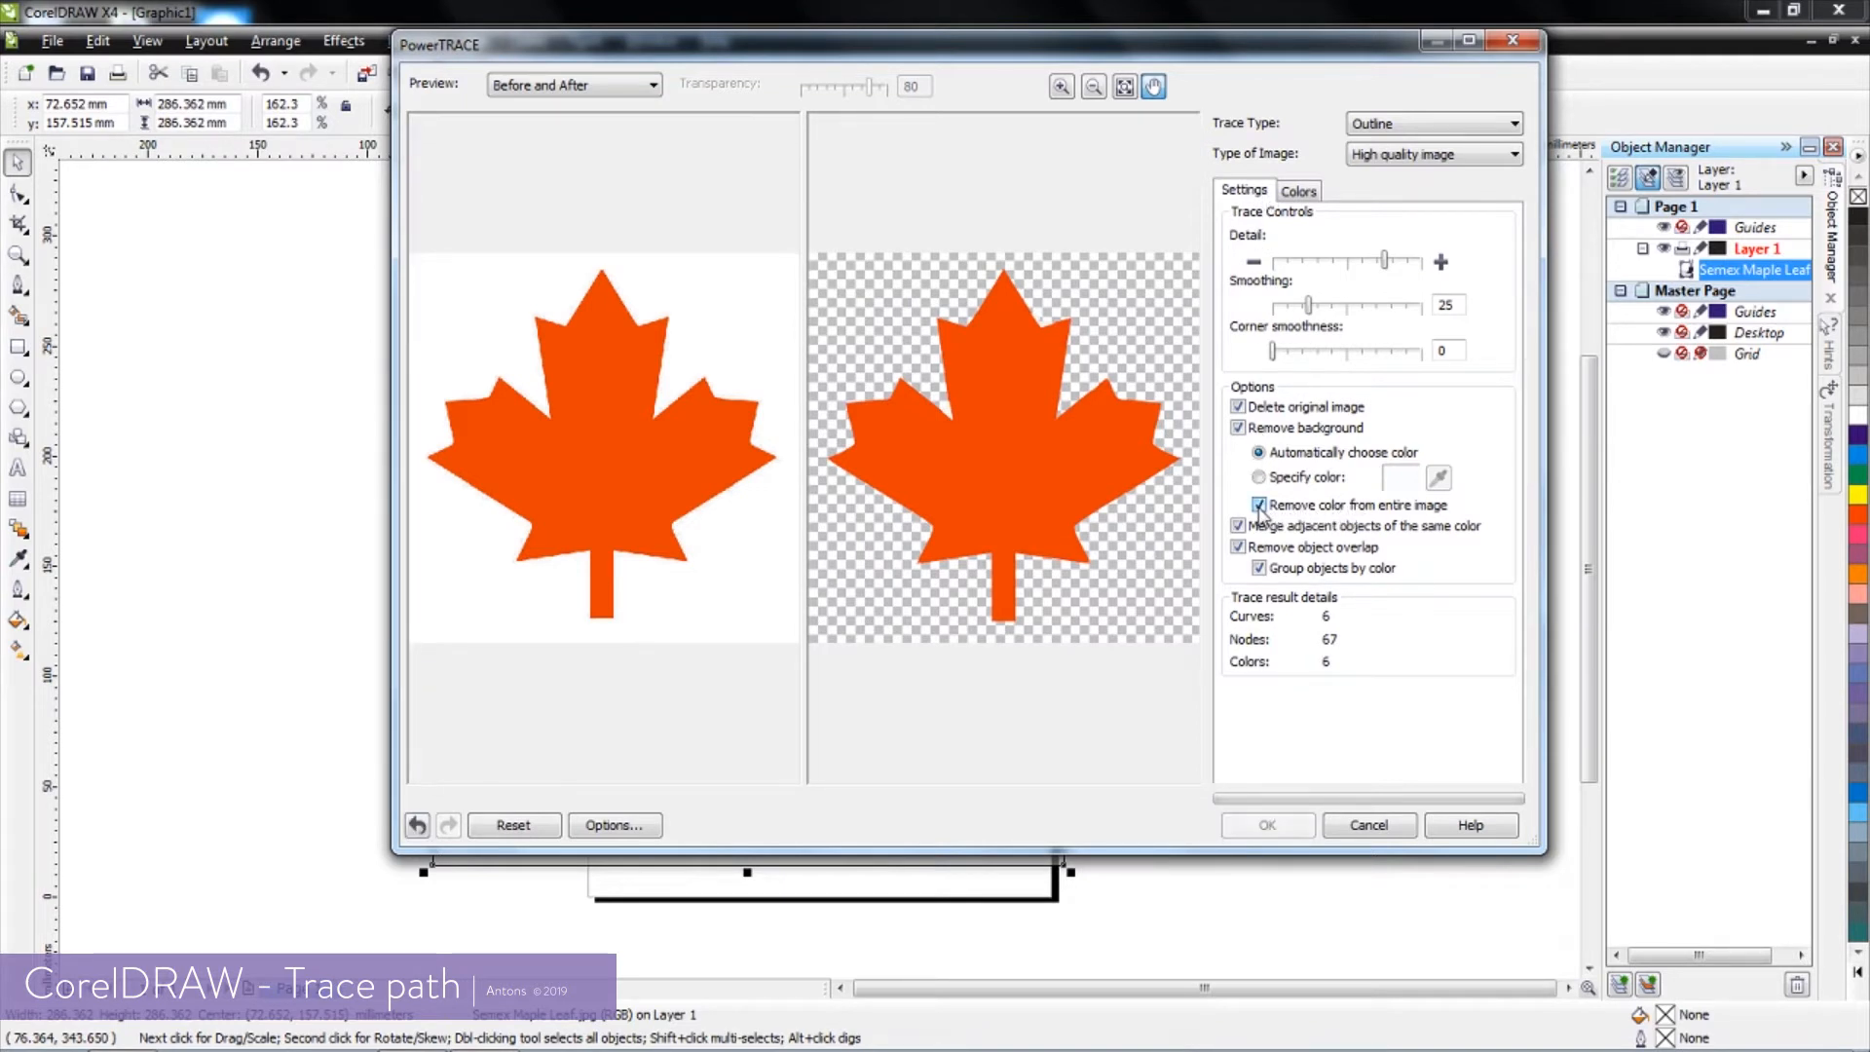
Set the trace's color mode to Black and White and apply the trace to the maple leaf
left_click(1299, 192)
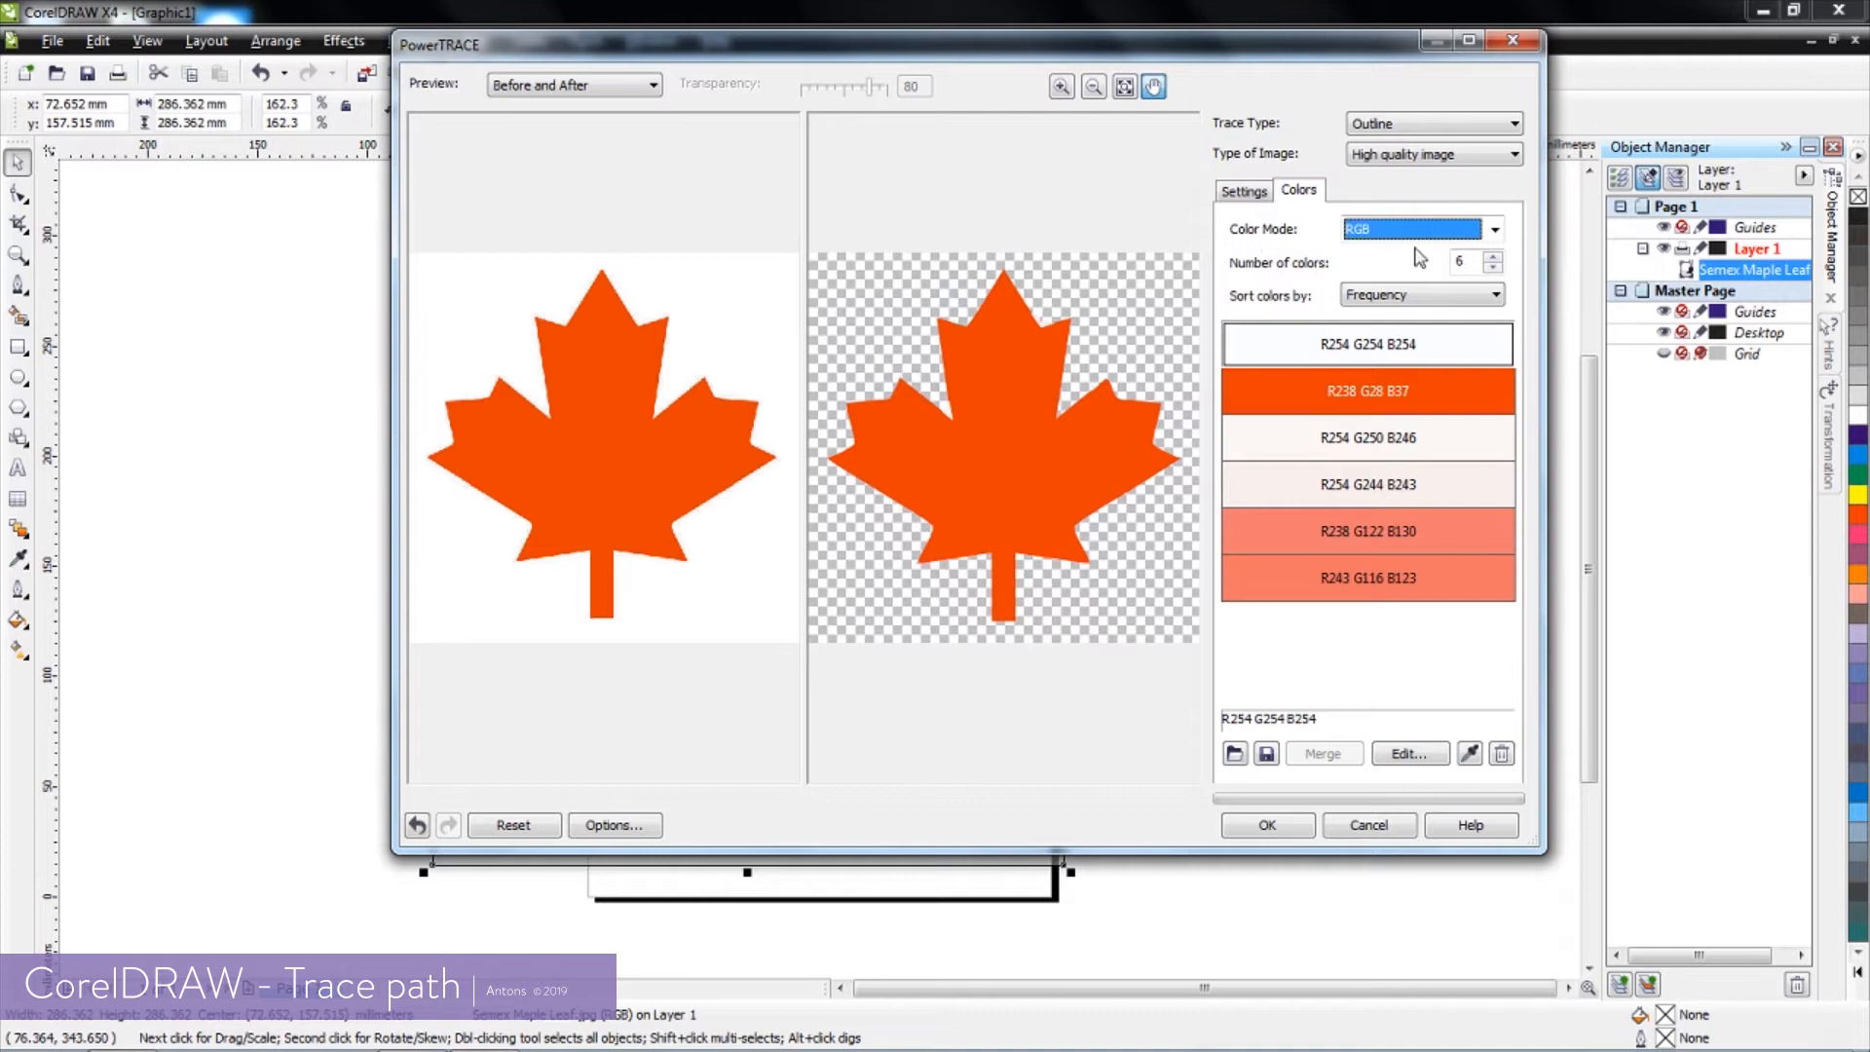
left_click(1496, 234)
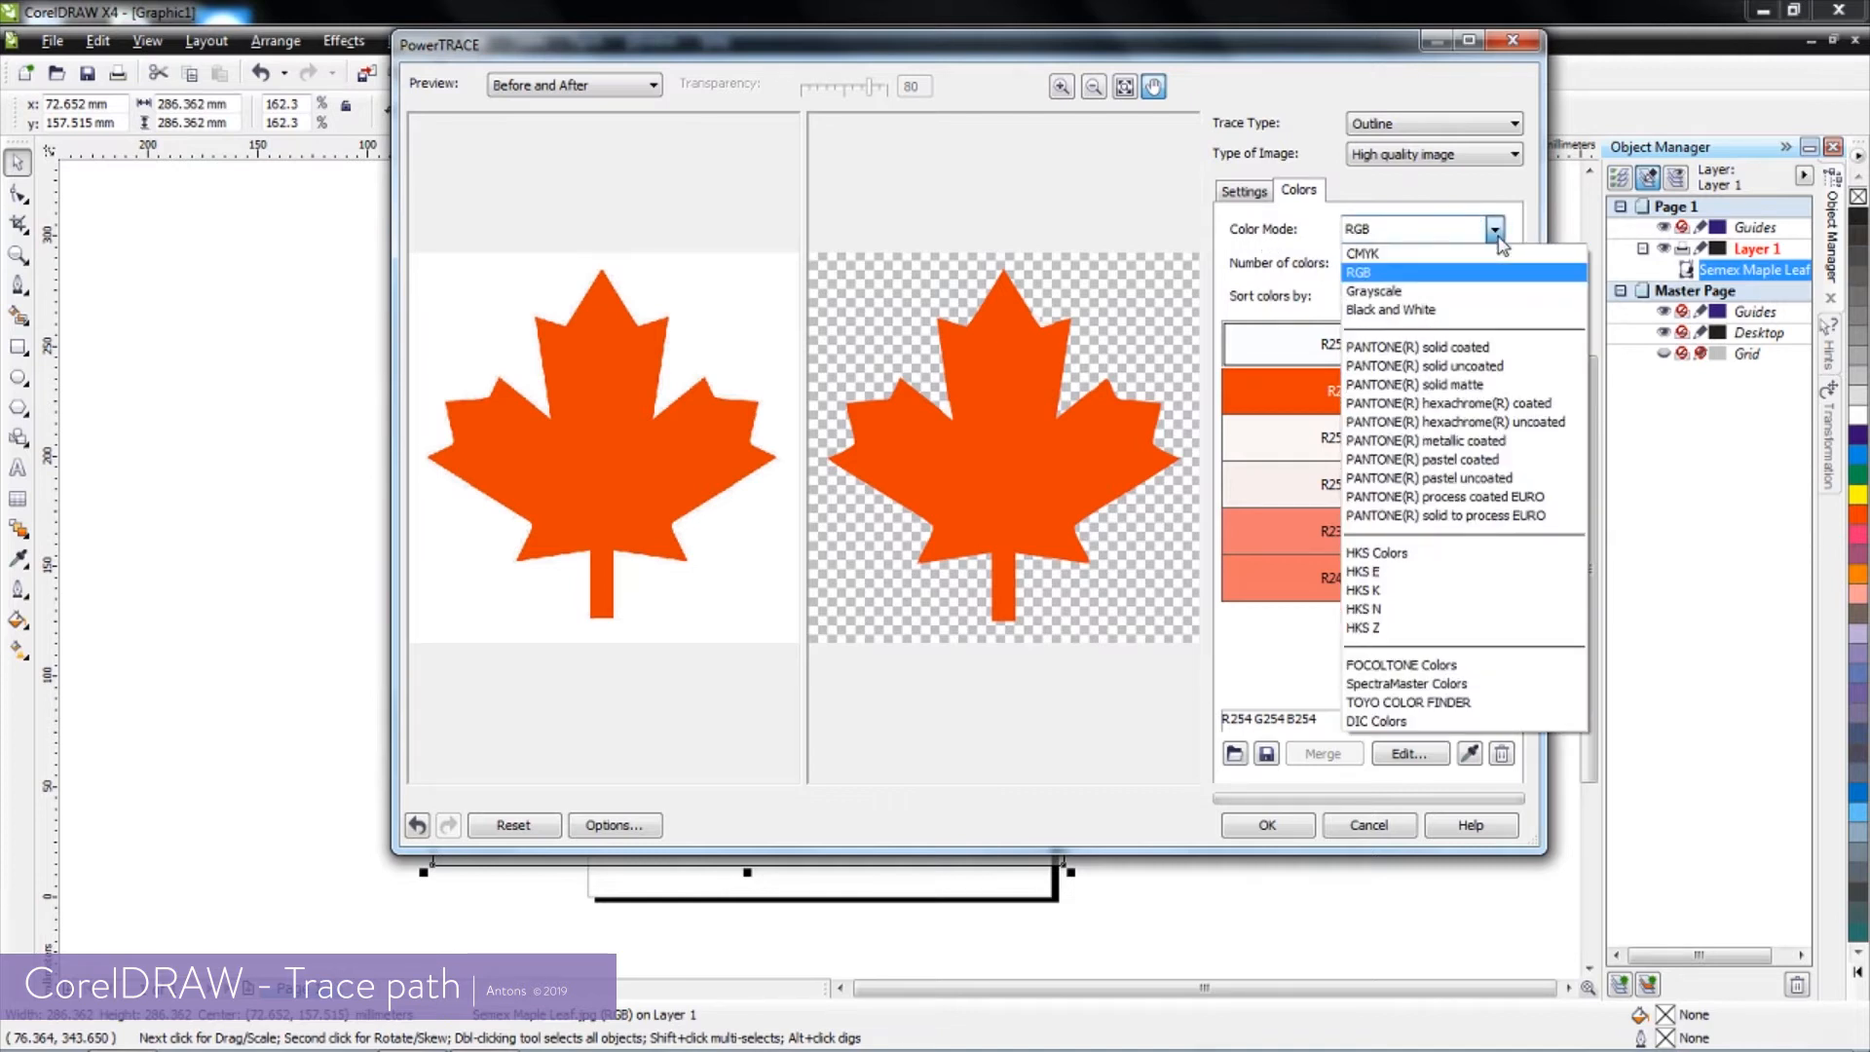
left_click(1428, 312)
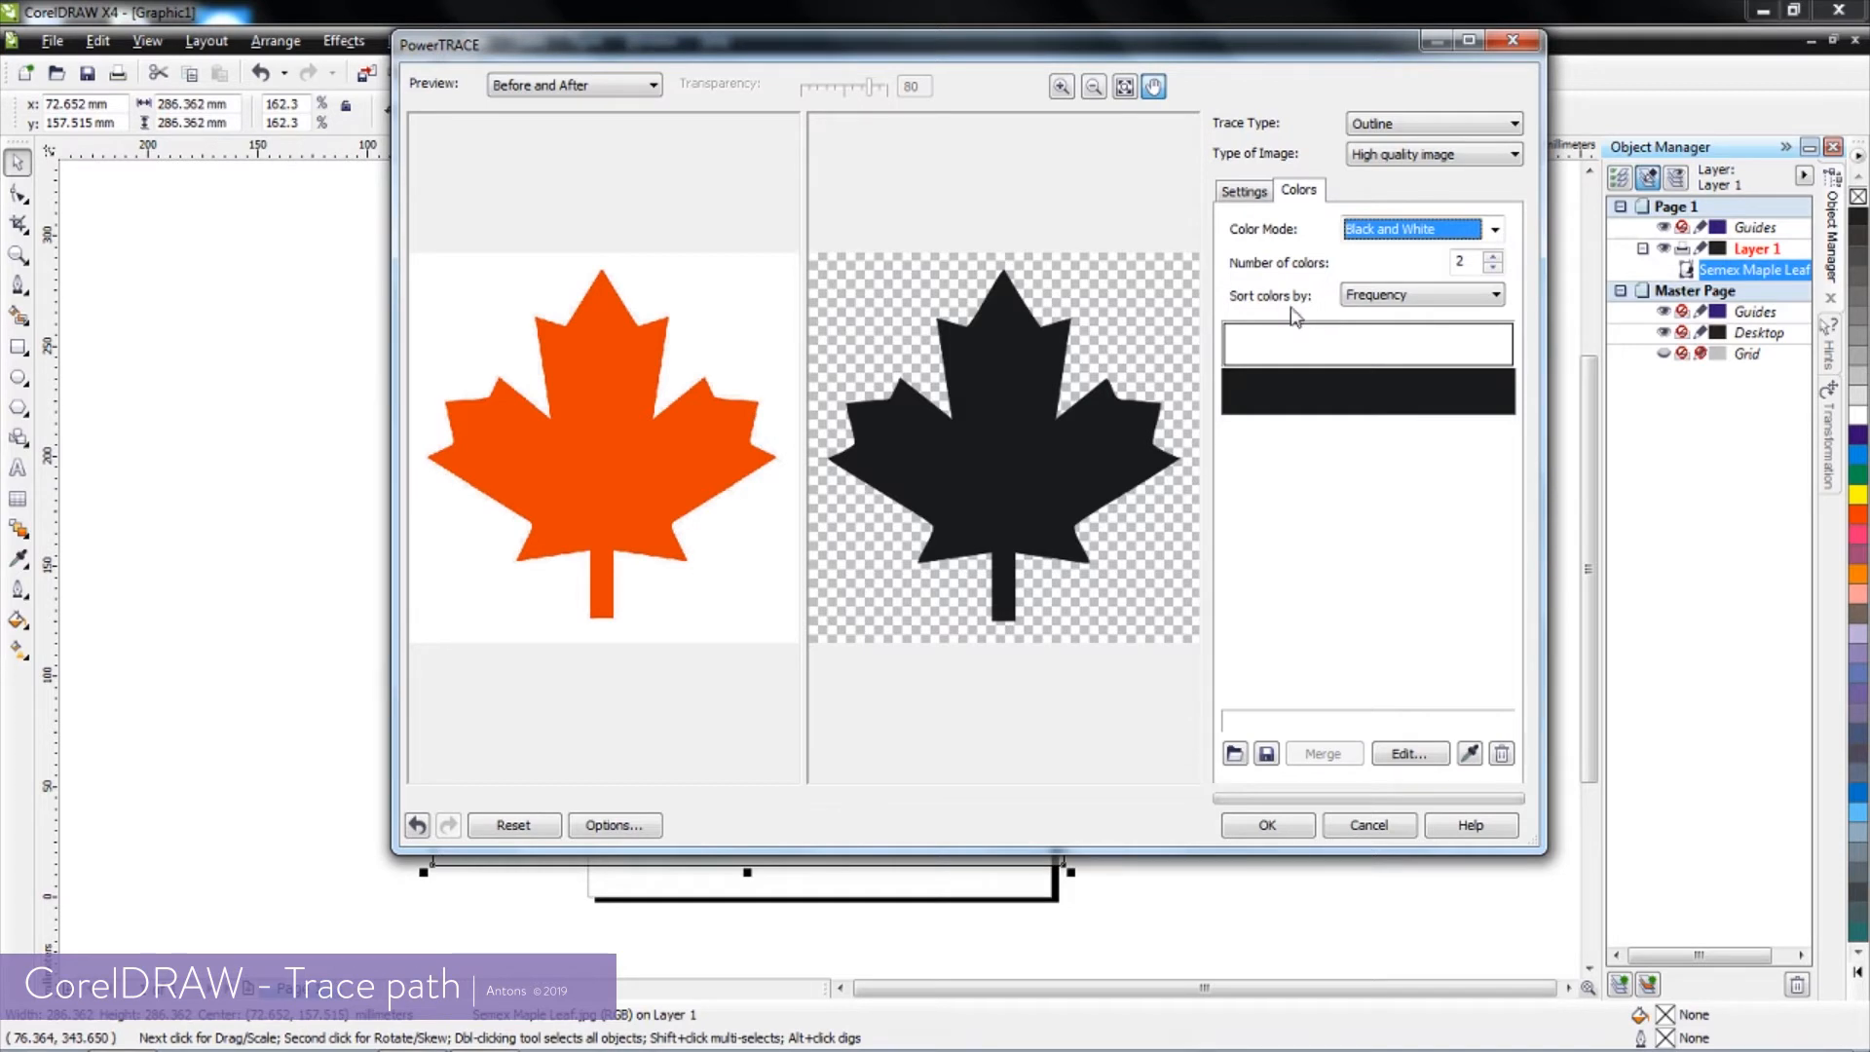
left_click(1269, 827)
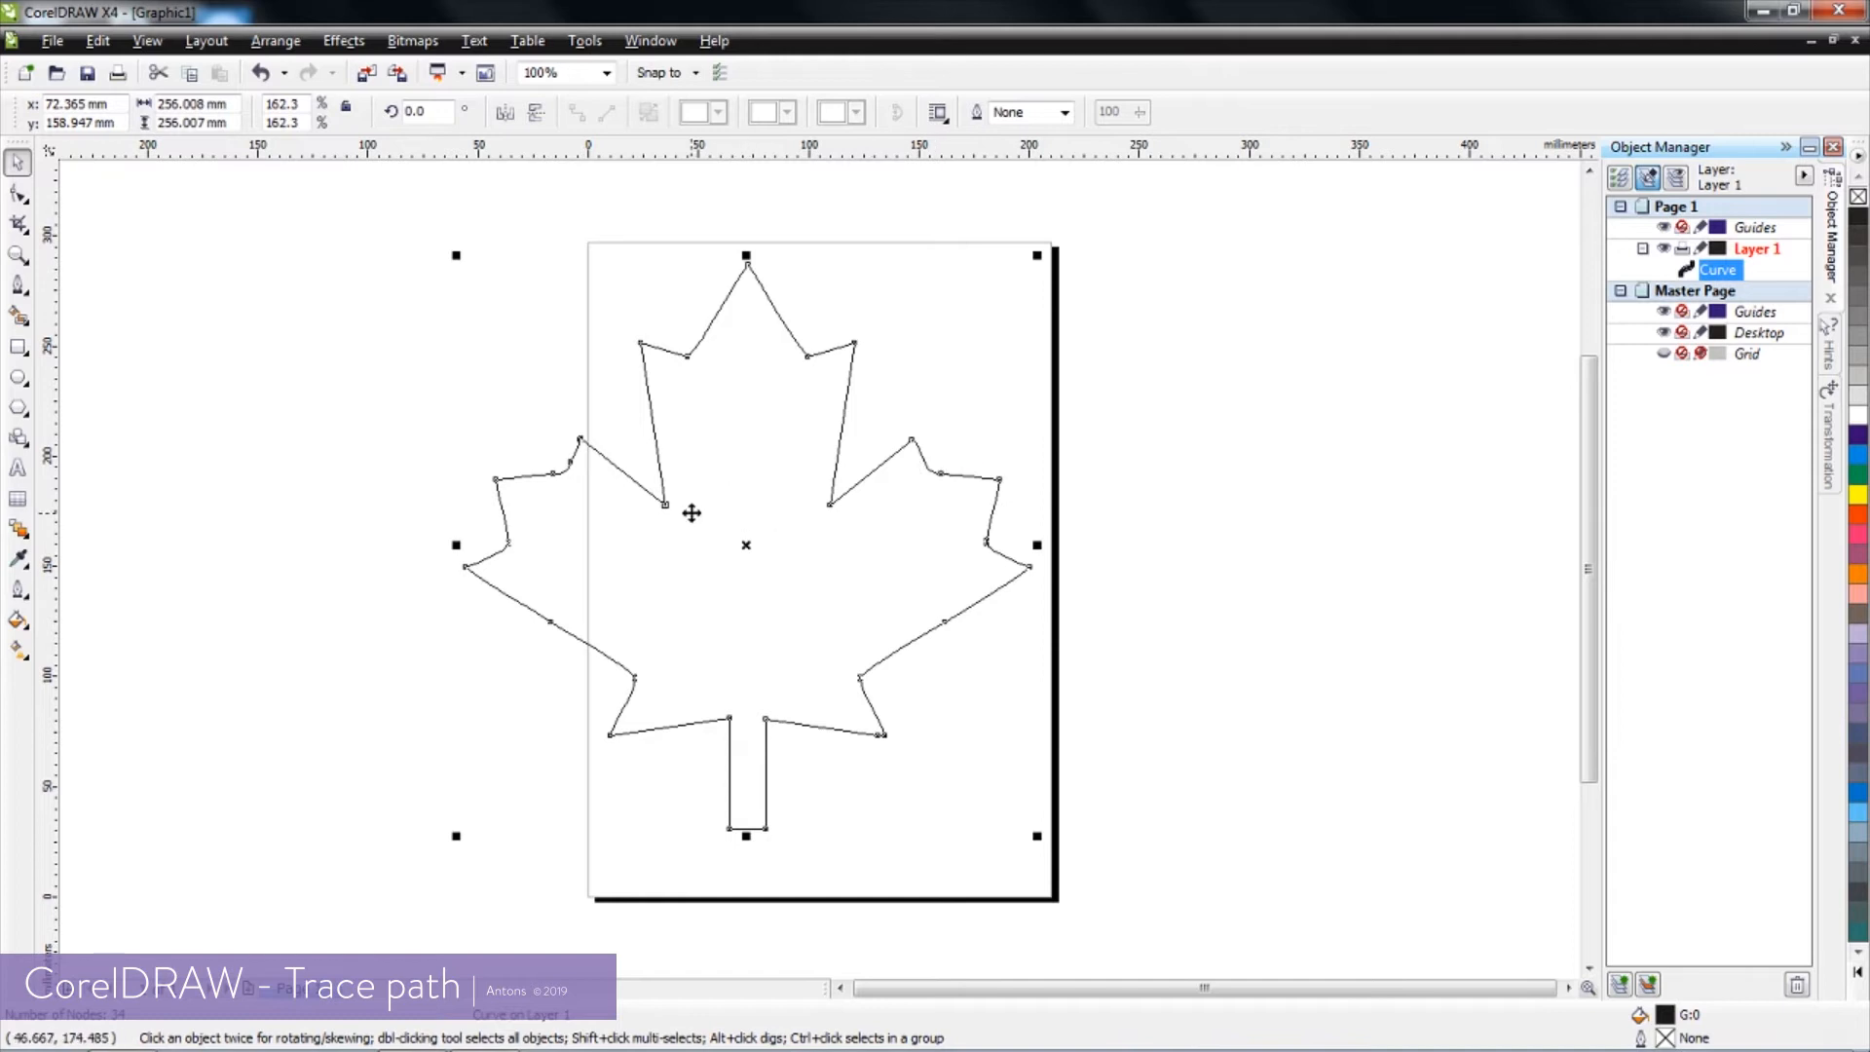
Reshape the rounded notch of the leaf's upper left lobe by adjusting its node with the Shape tool
scroll(543, 478, "up", 1)
scroll(820, 570, "up", 1)
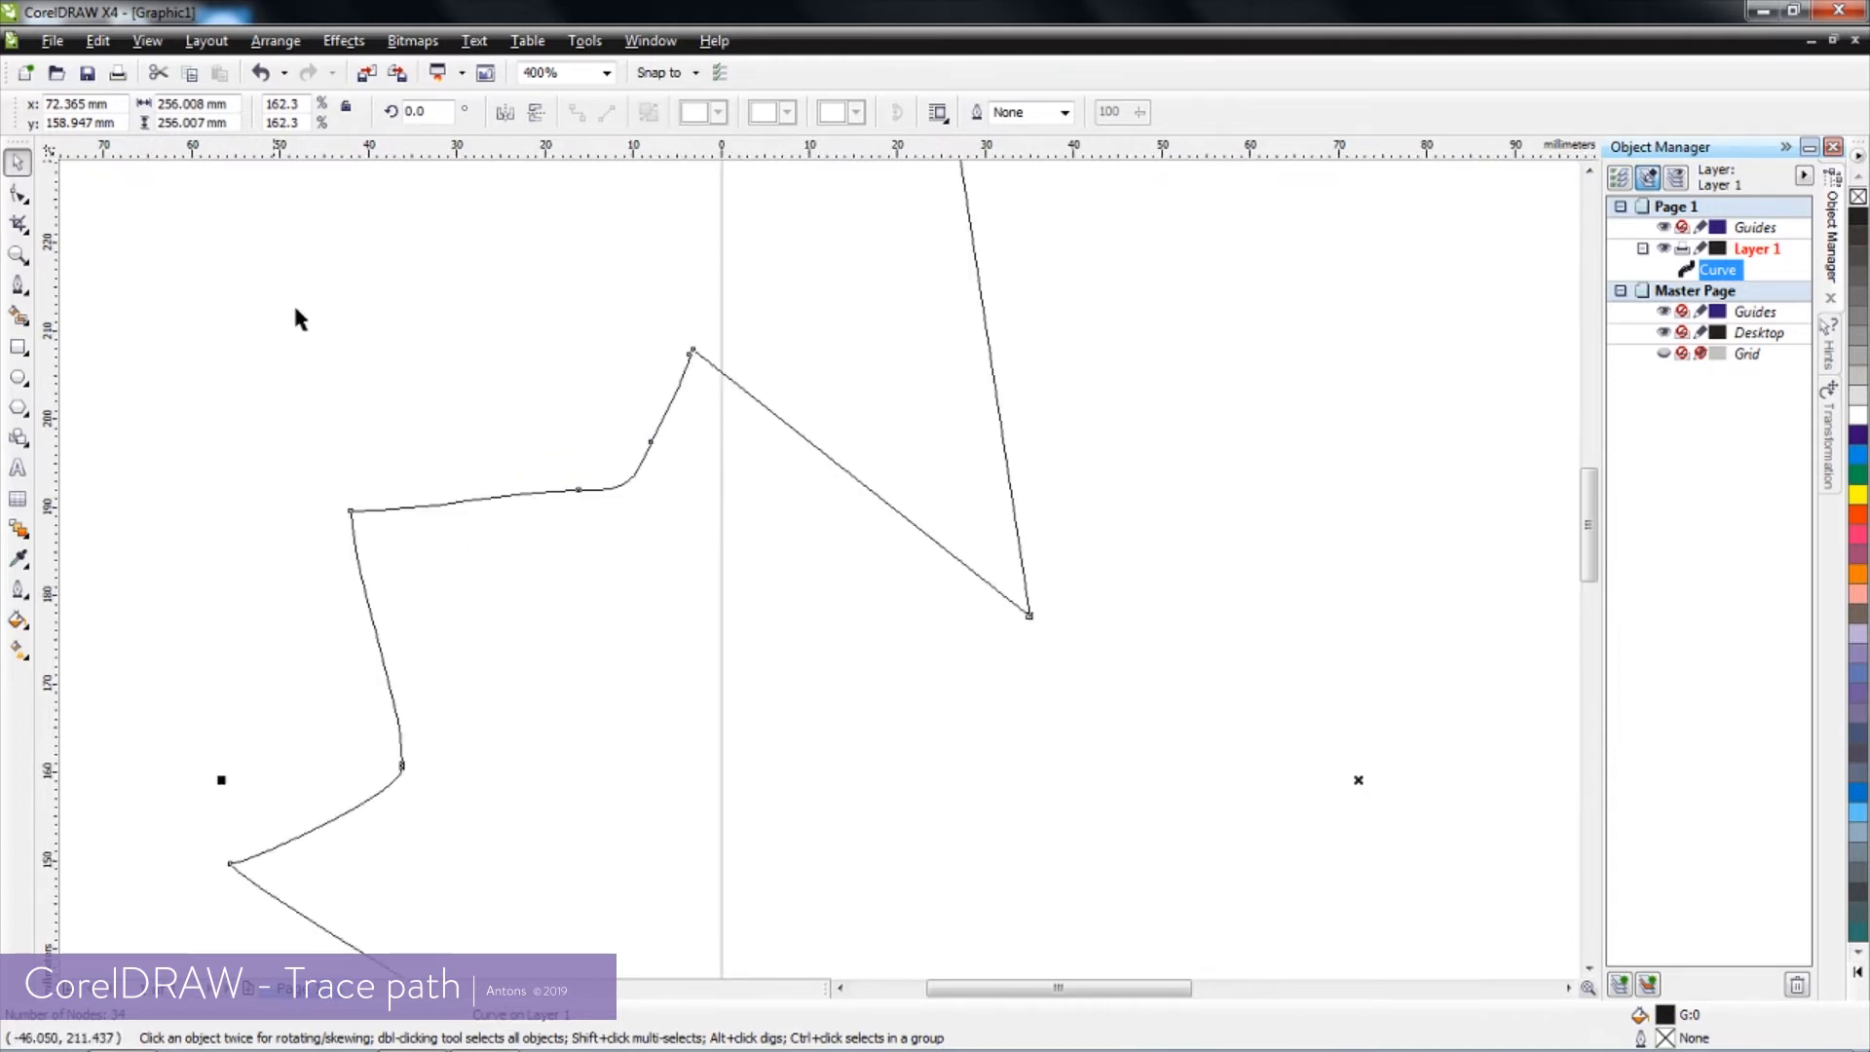
left_click(19, 198)
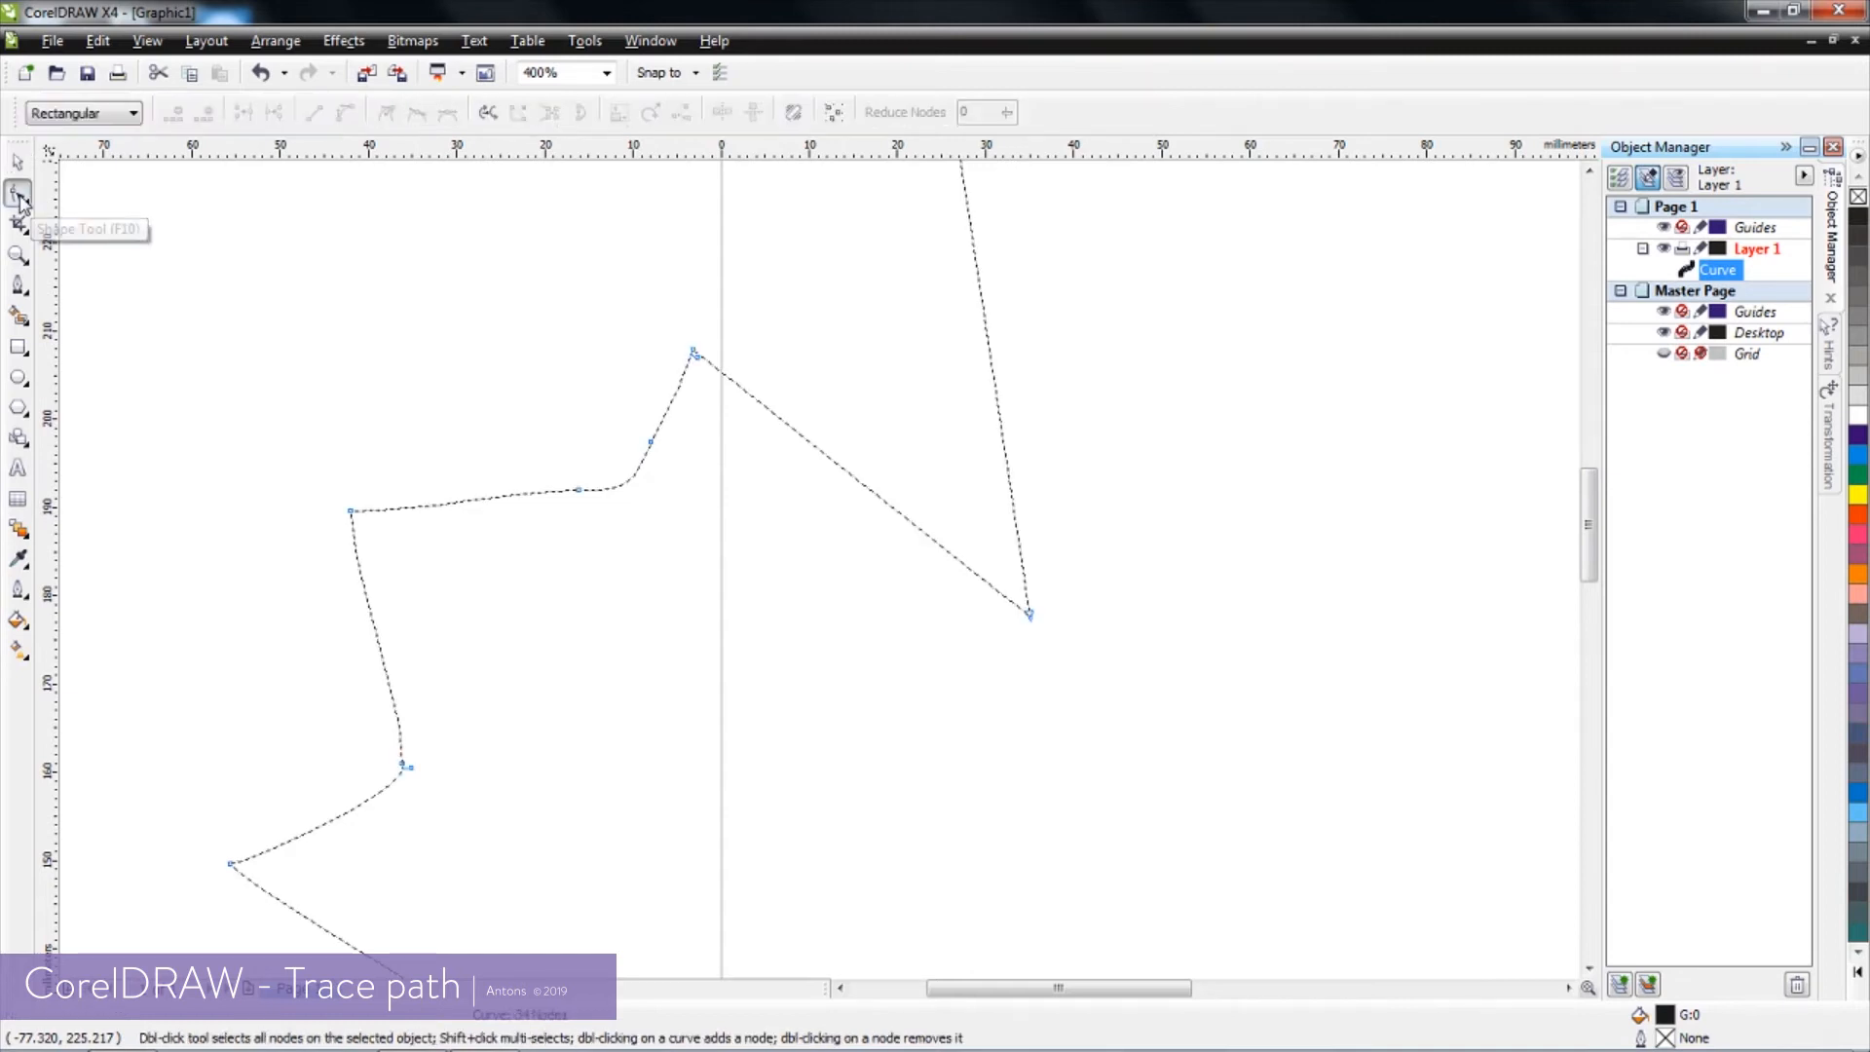
left_click(650, 442)
left_click_drag(651, 440, 651, 493)
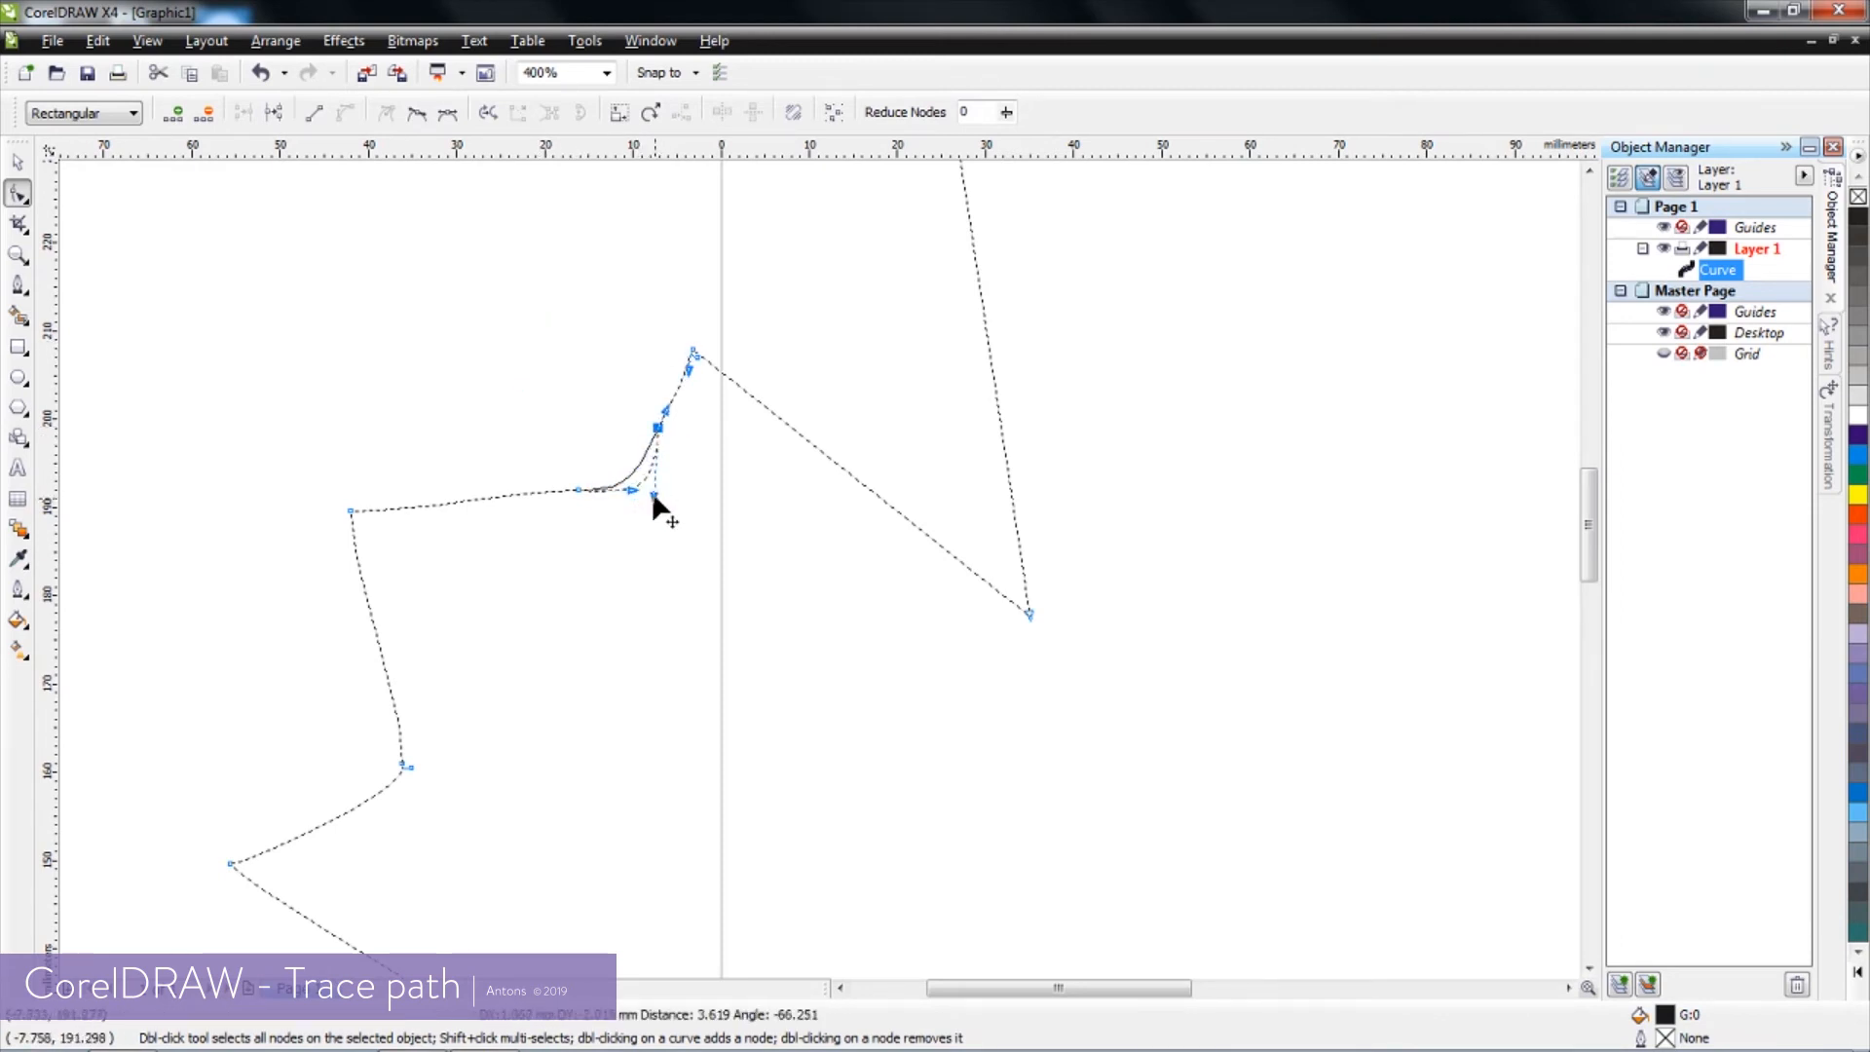
Delete the two nodes at the notch of the leaf's upper left lobe to simplify the curve
scroll(819, 565, "down", 1)
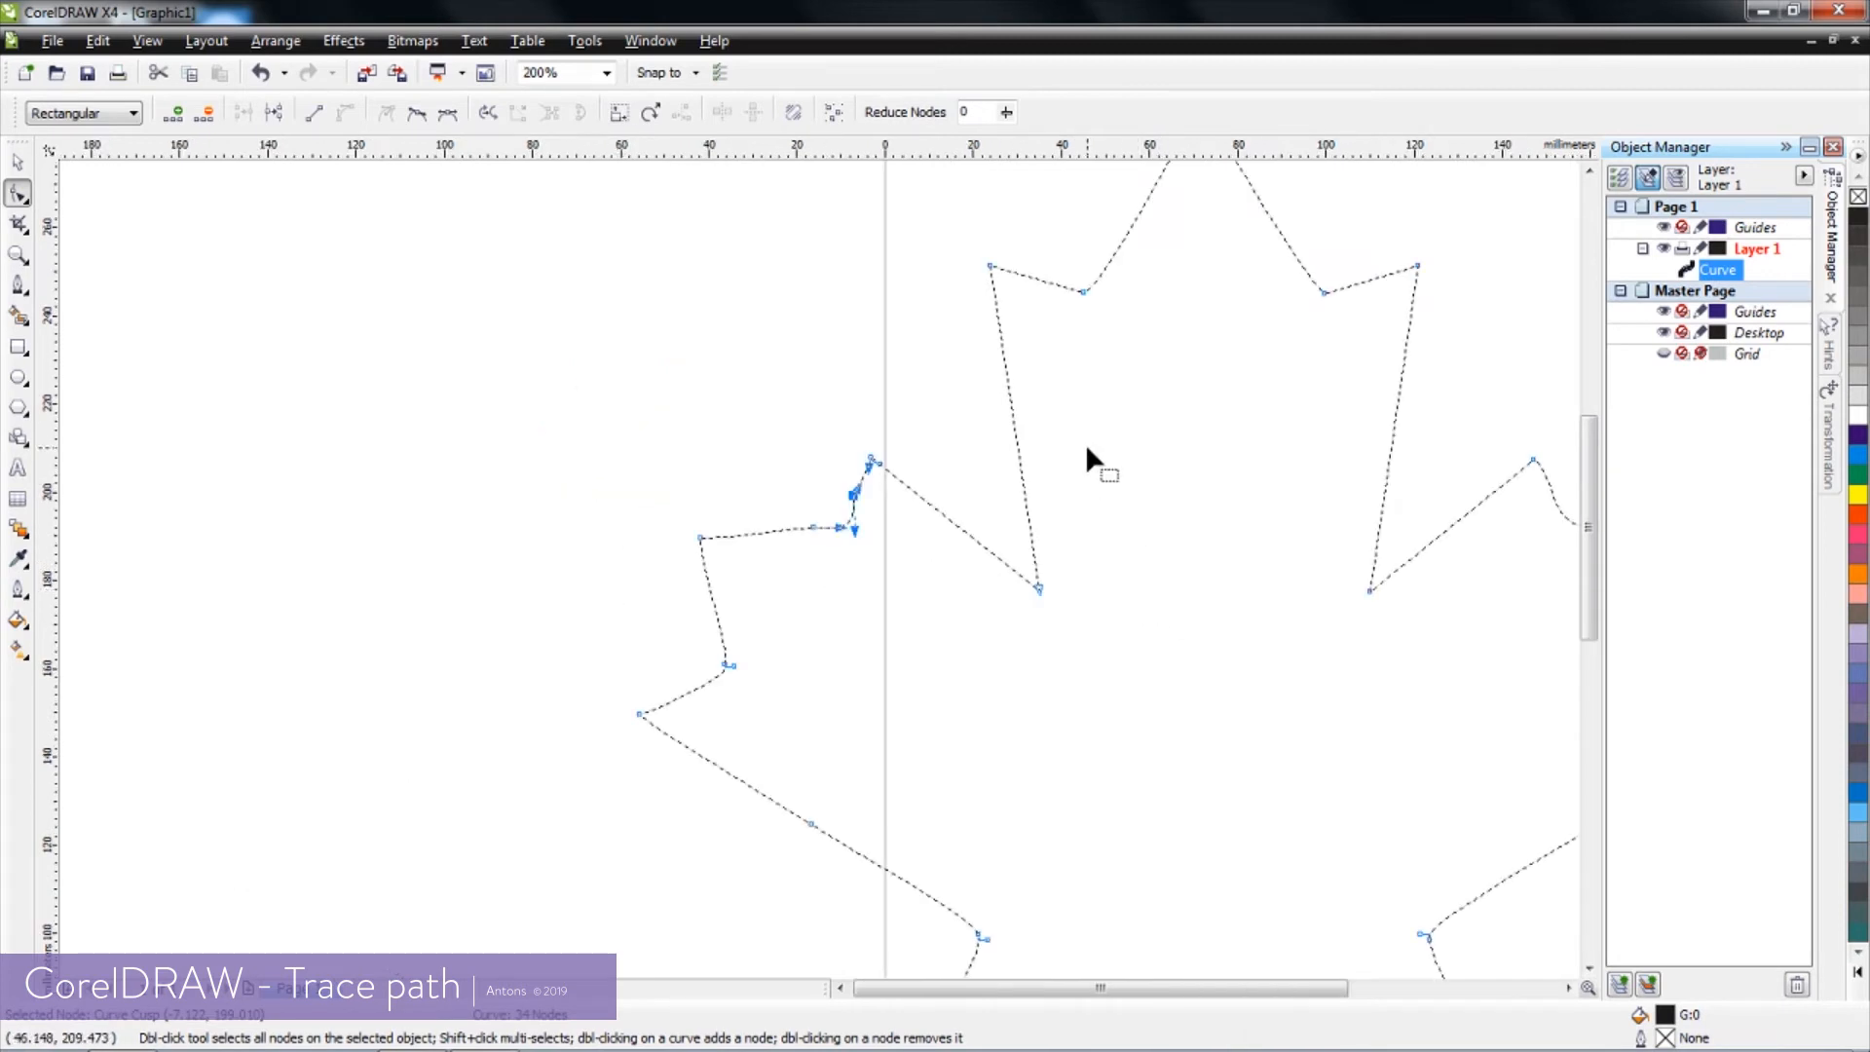
left_click(863, 588)
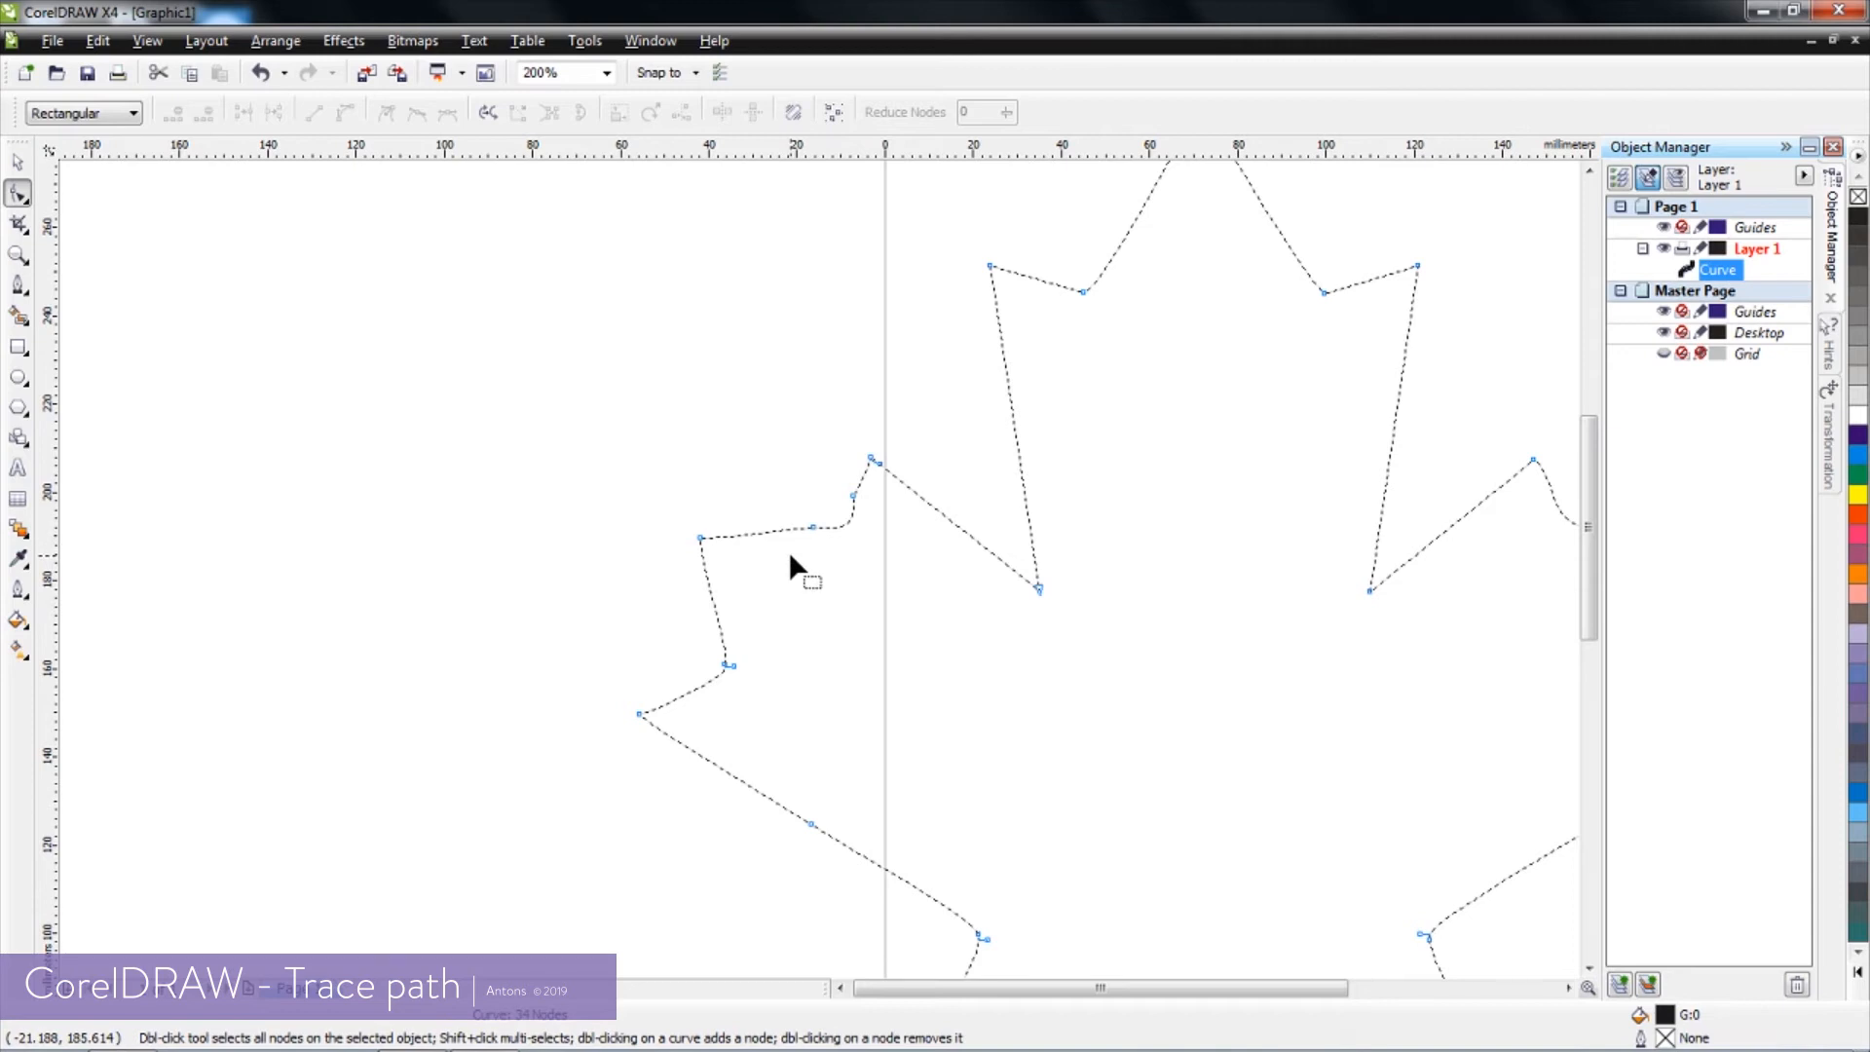
left_click_drag(785, 551, 878, 483)
key("Delete")
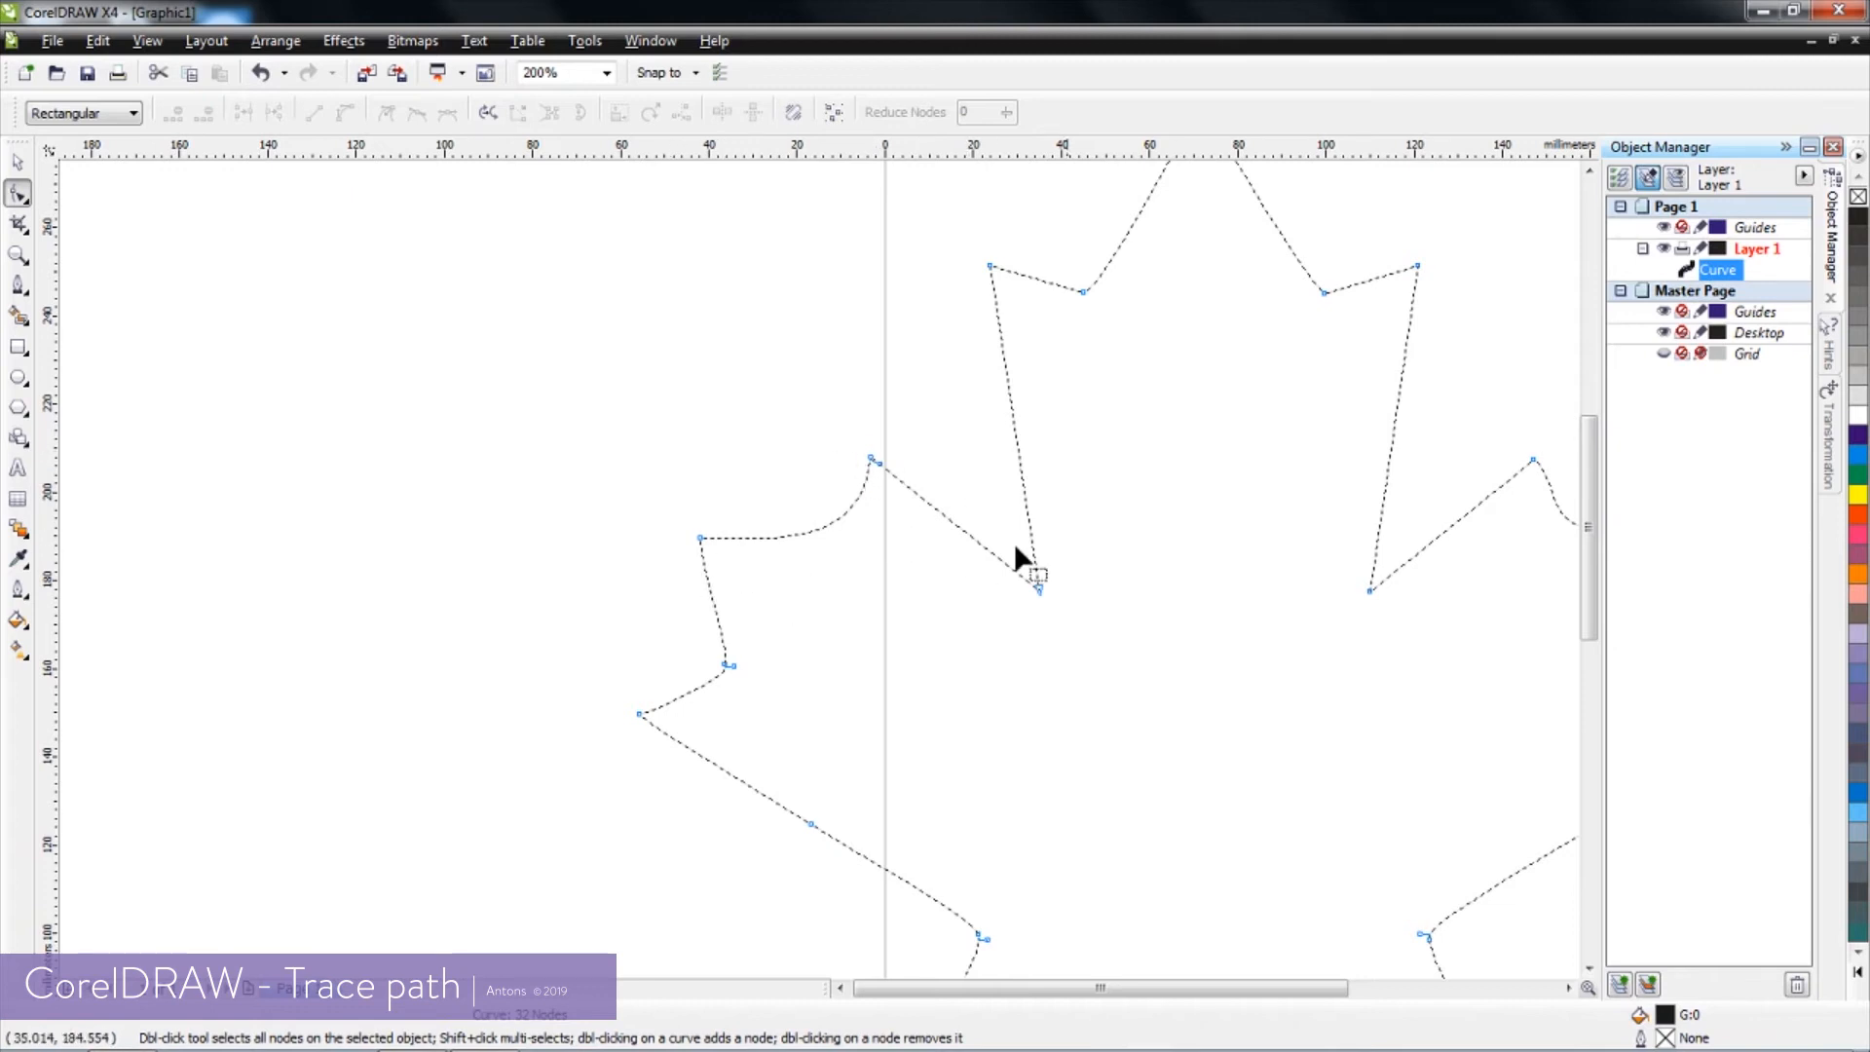
Export the leaf outline to the PLTLibrary folder as an HPGL plotter file named test2
scroll(1131, 517, "down", 1)
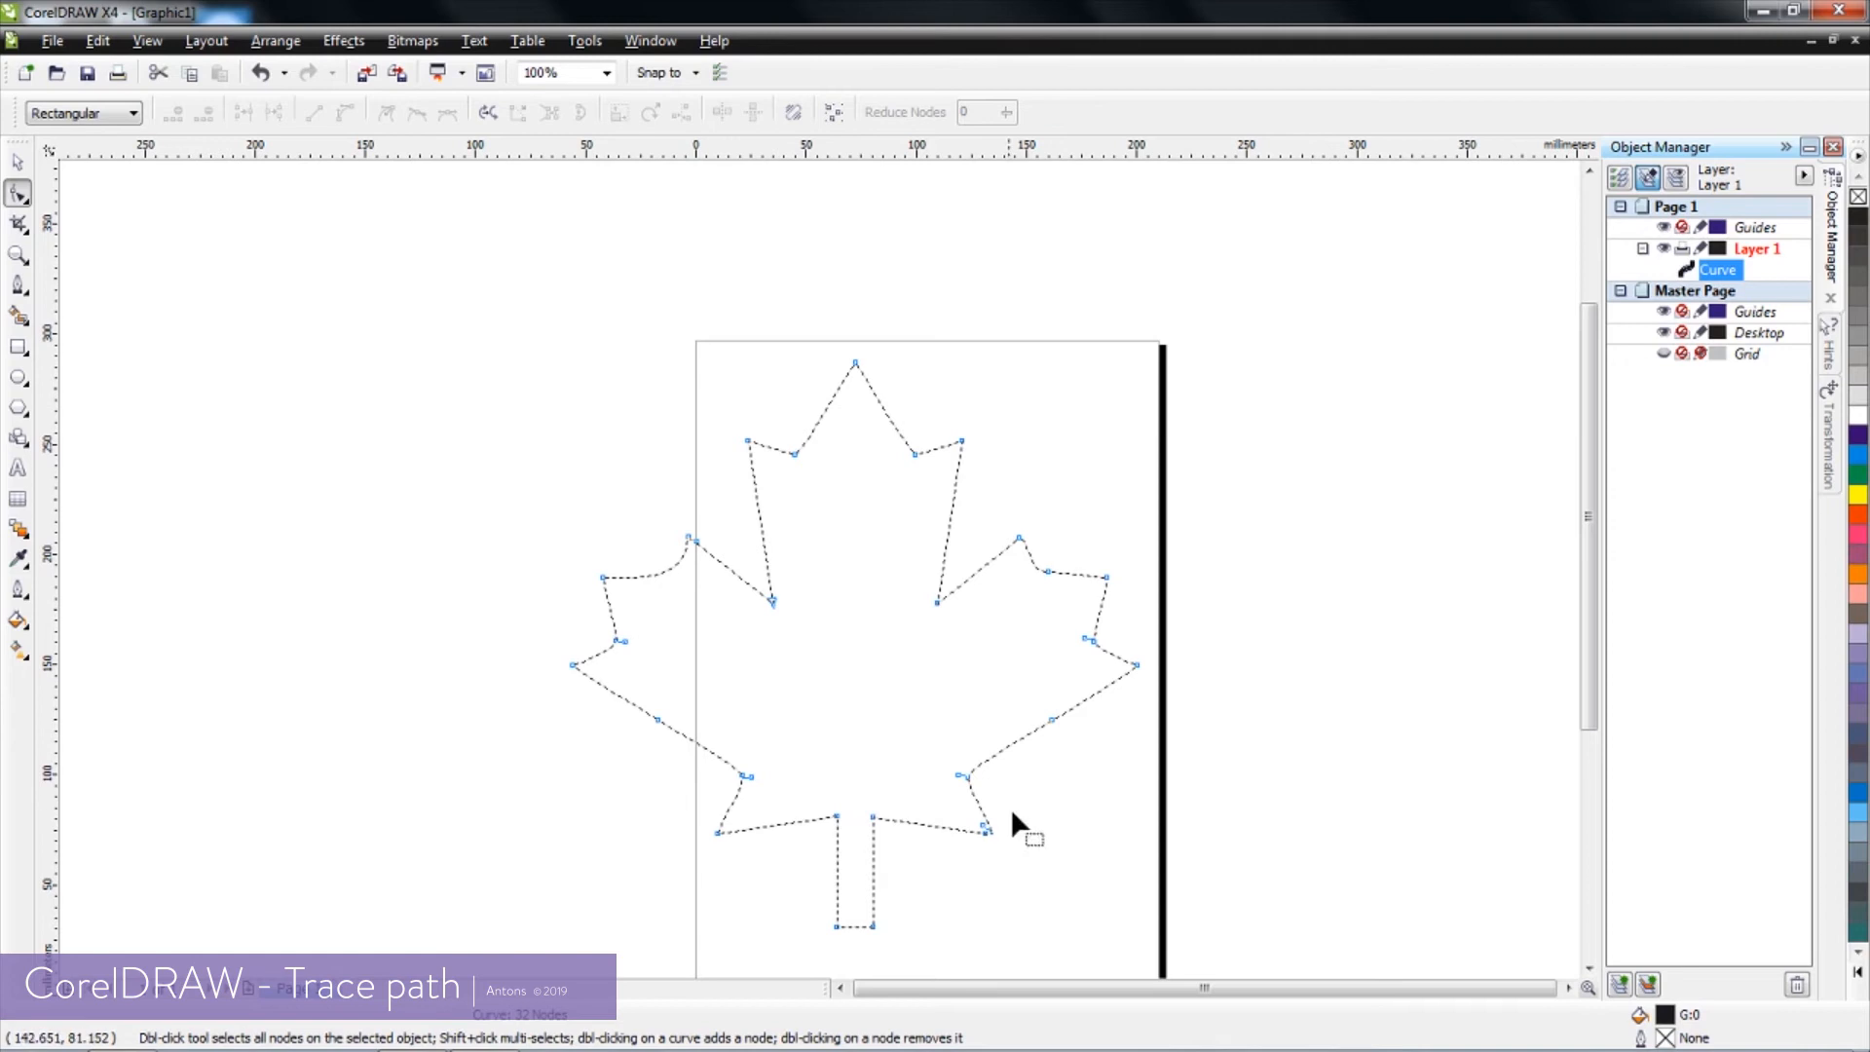
left_click(51, 41)
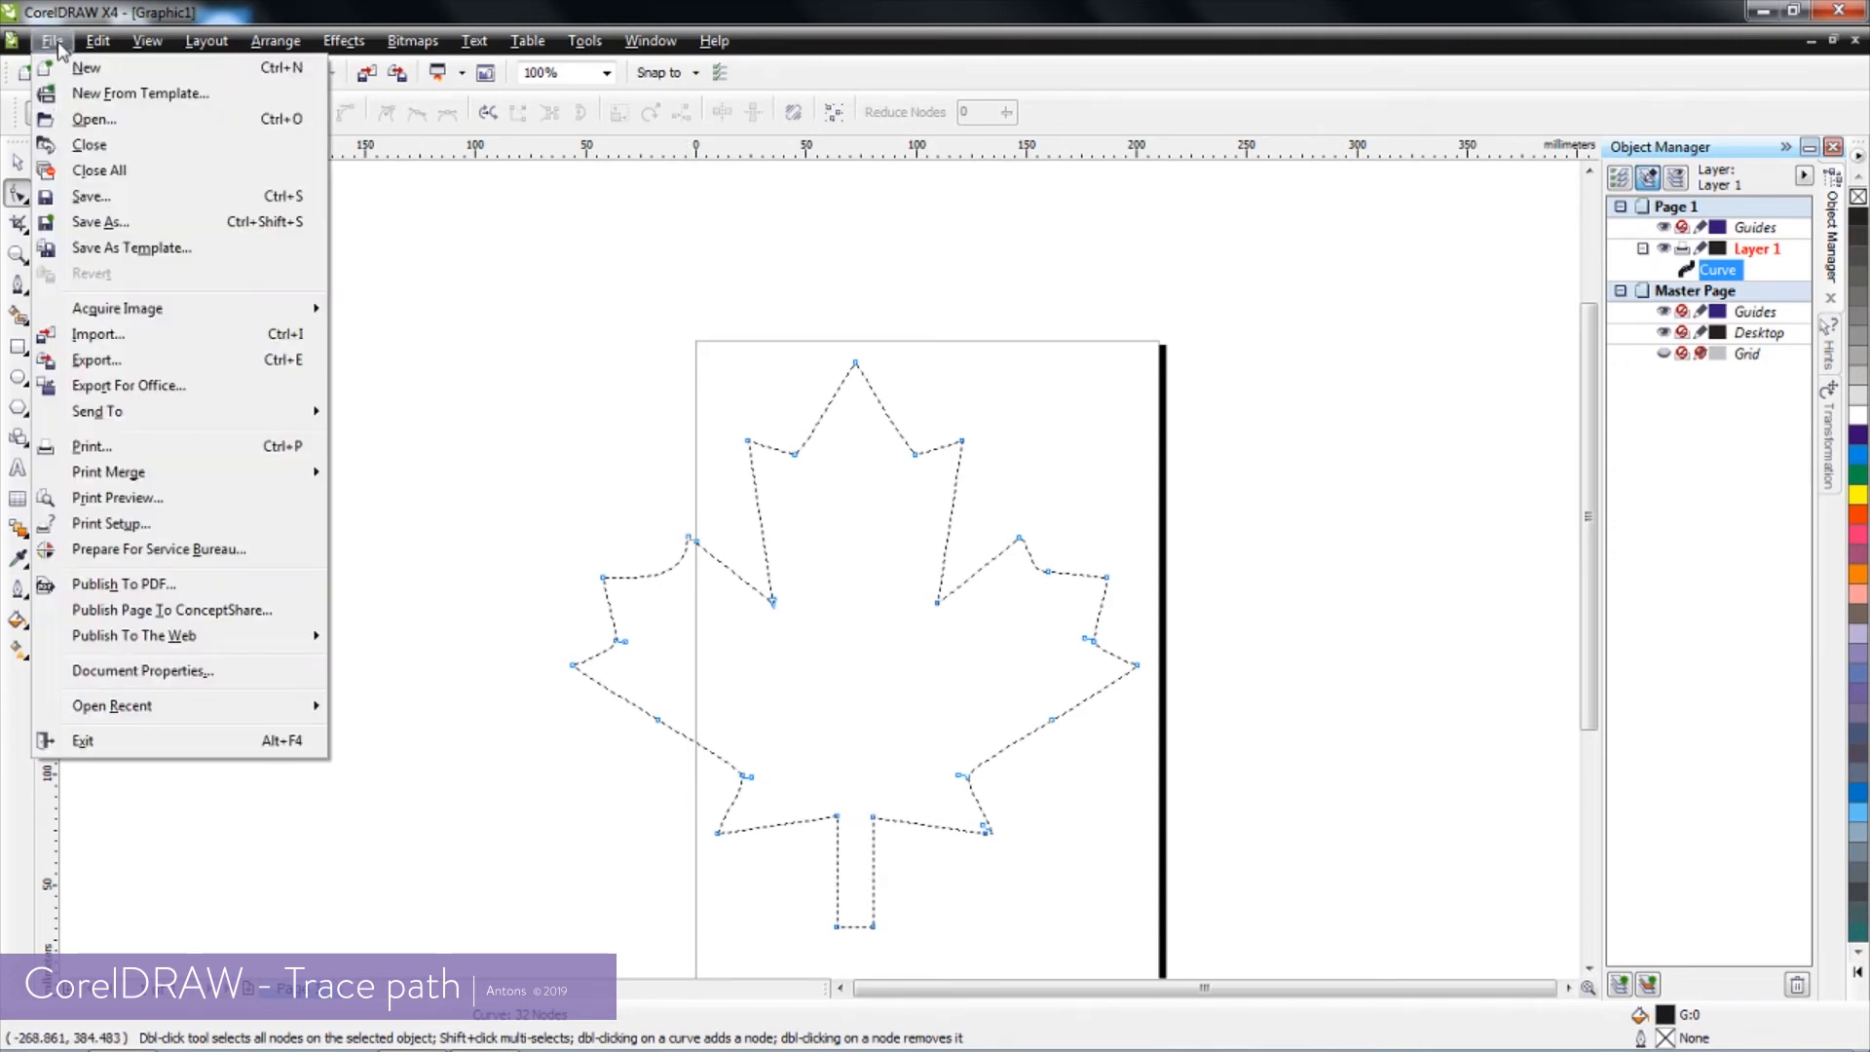
left_click(116, 364)
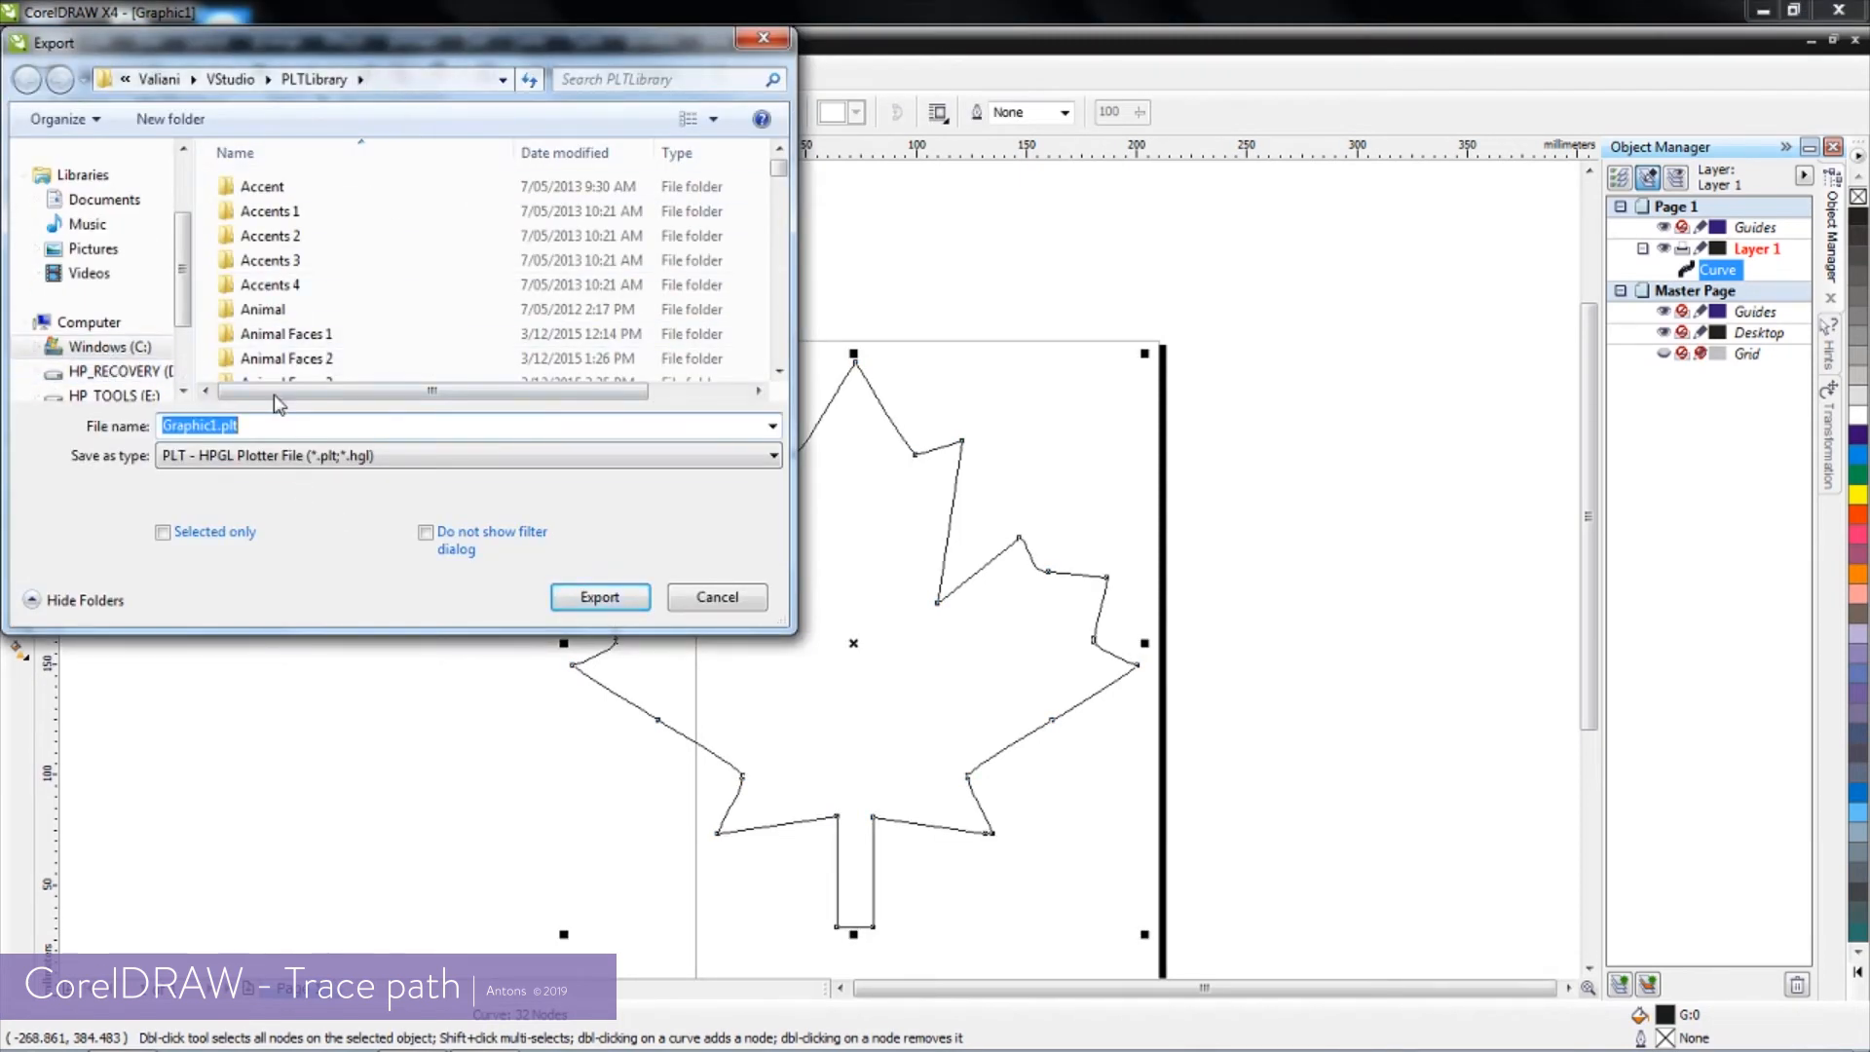
type("test2")
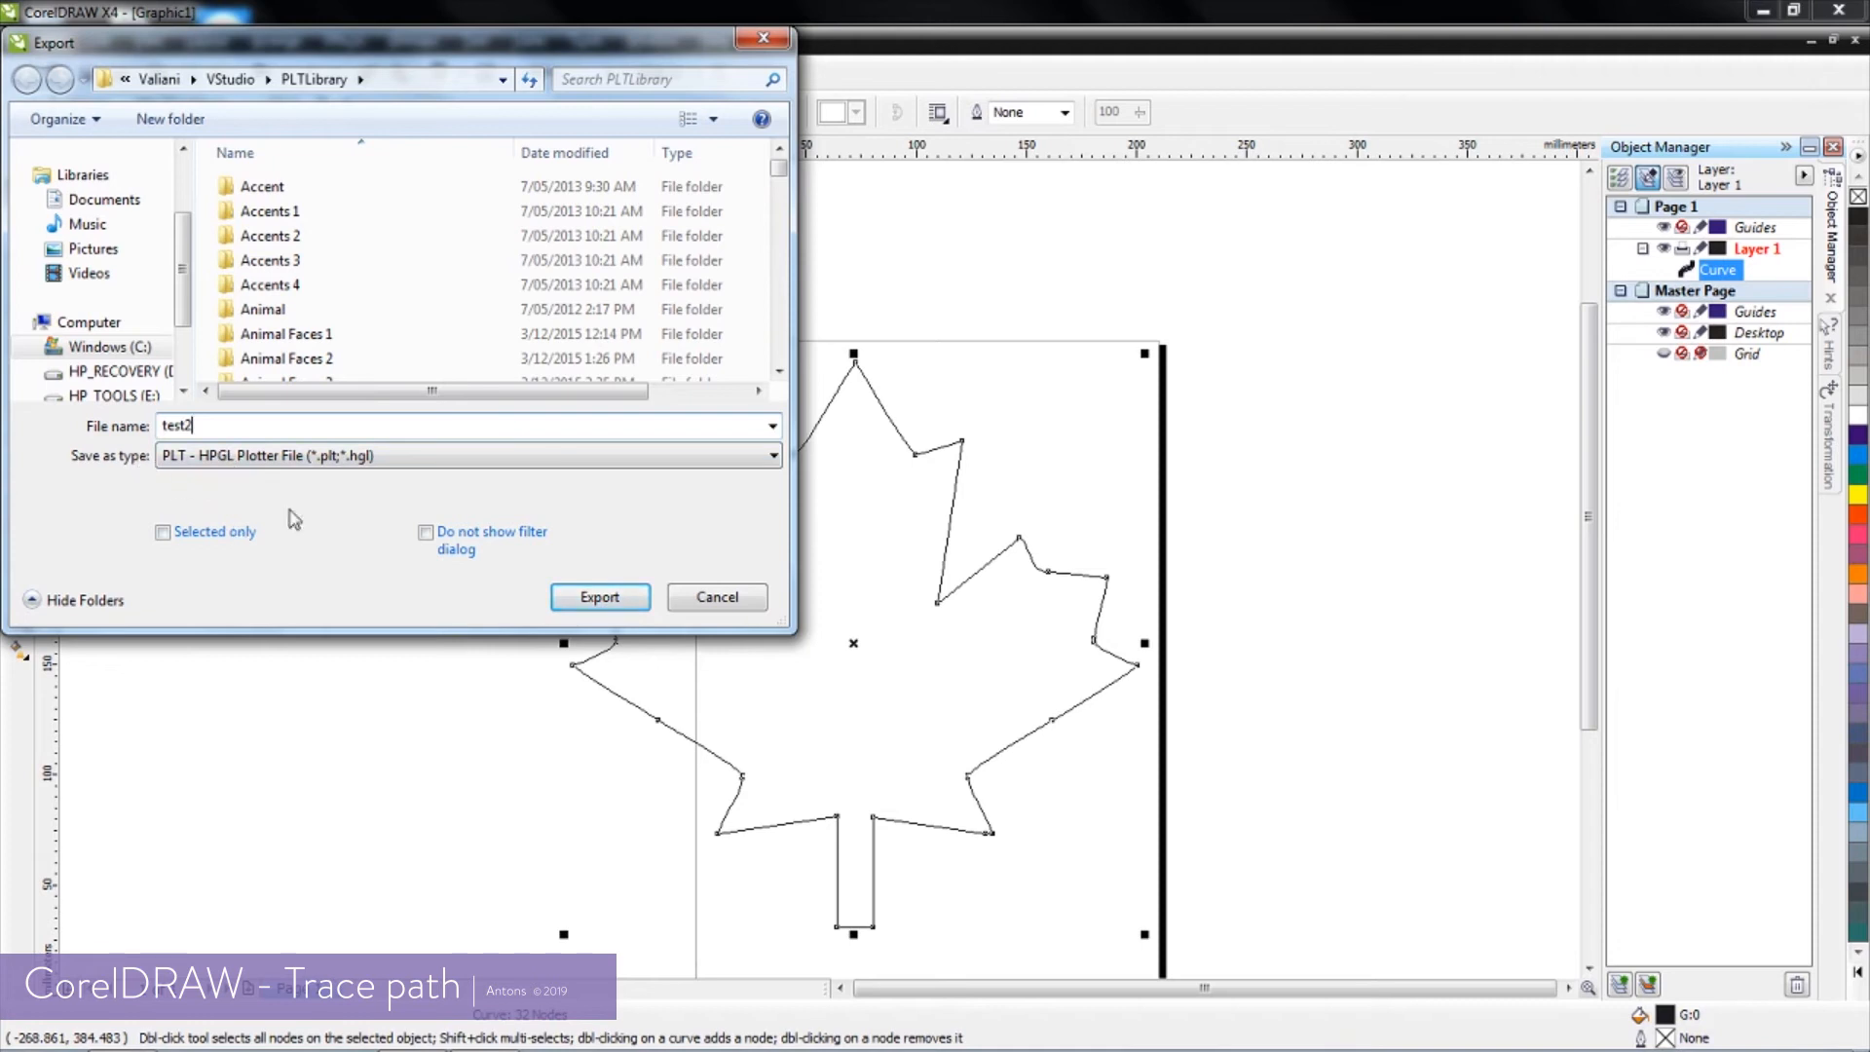
left_click(608, 604)
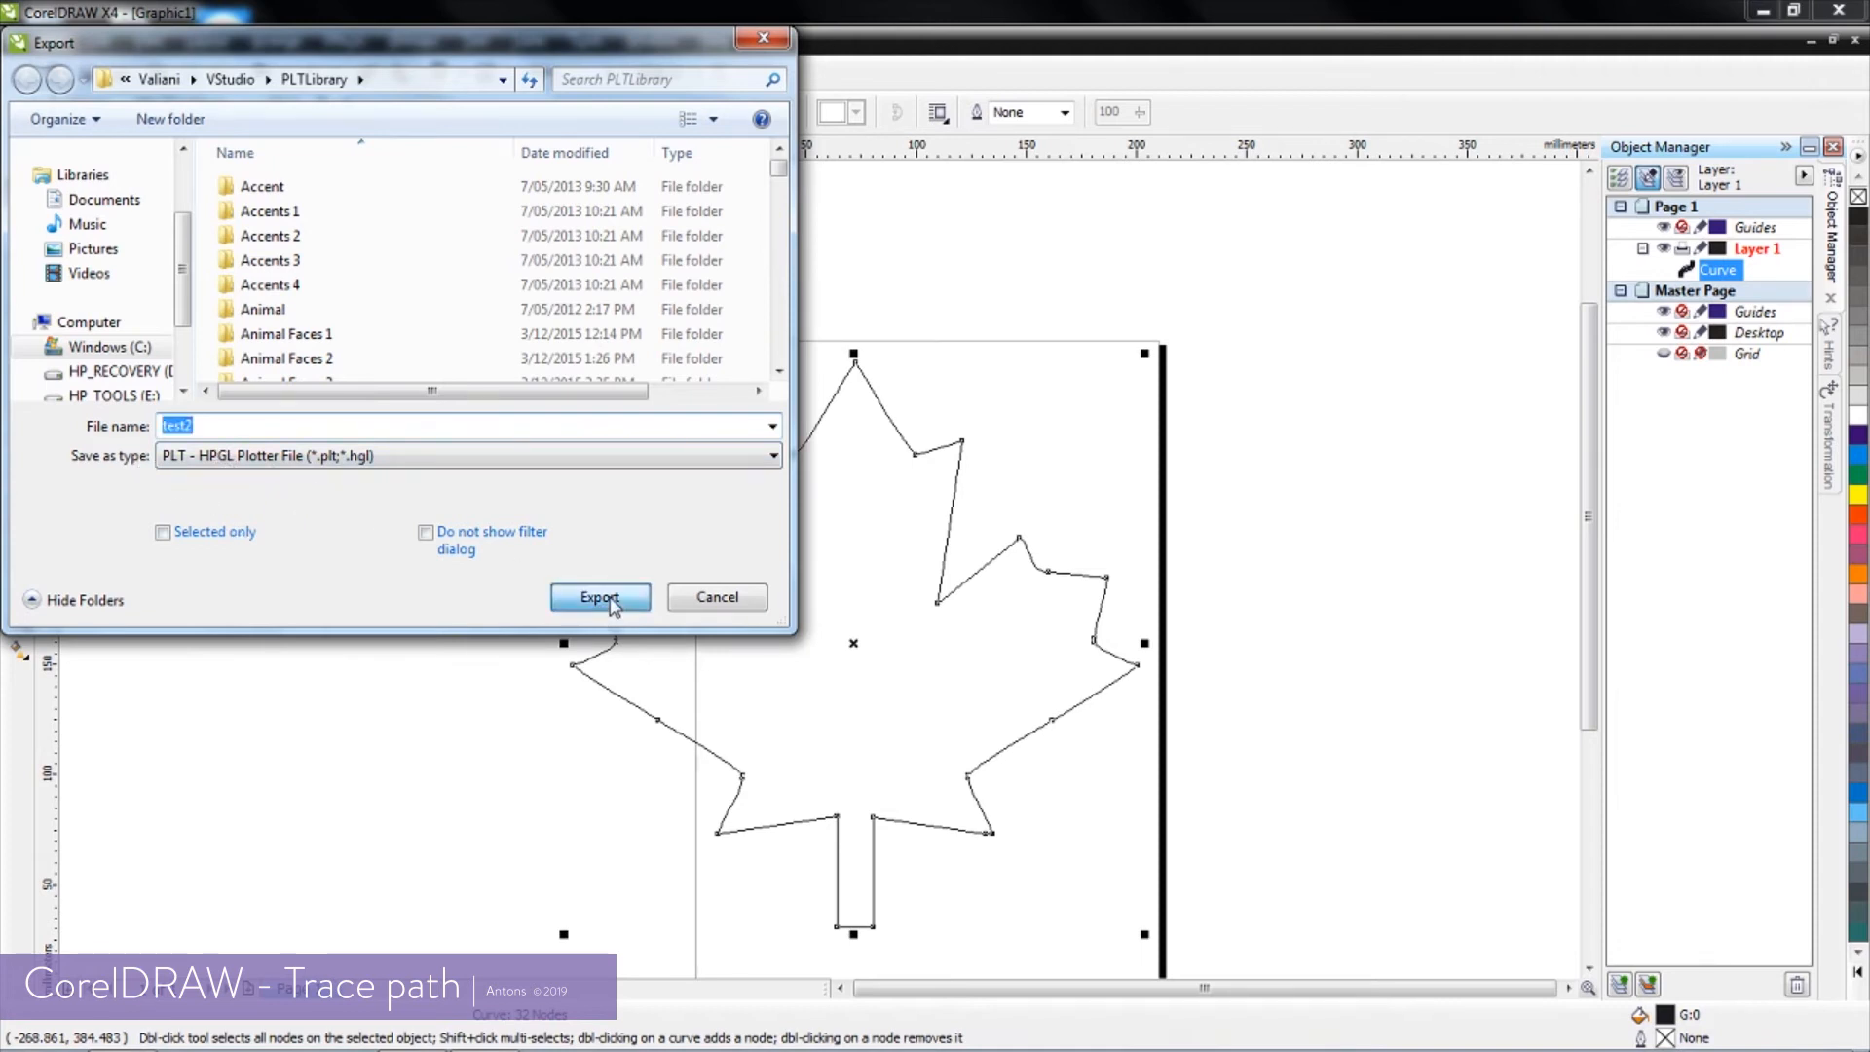
left_click(972, 692)
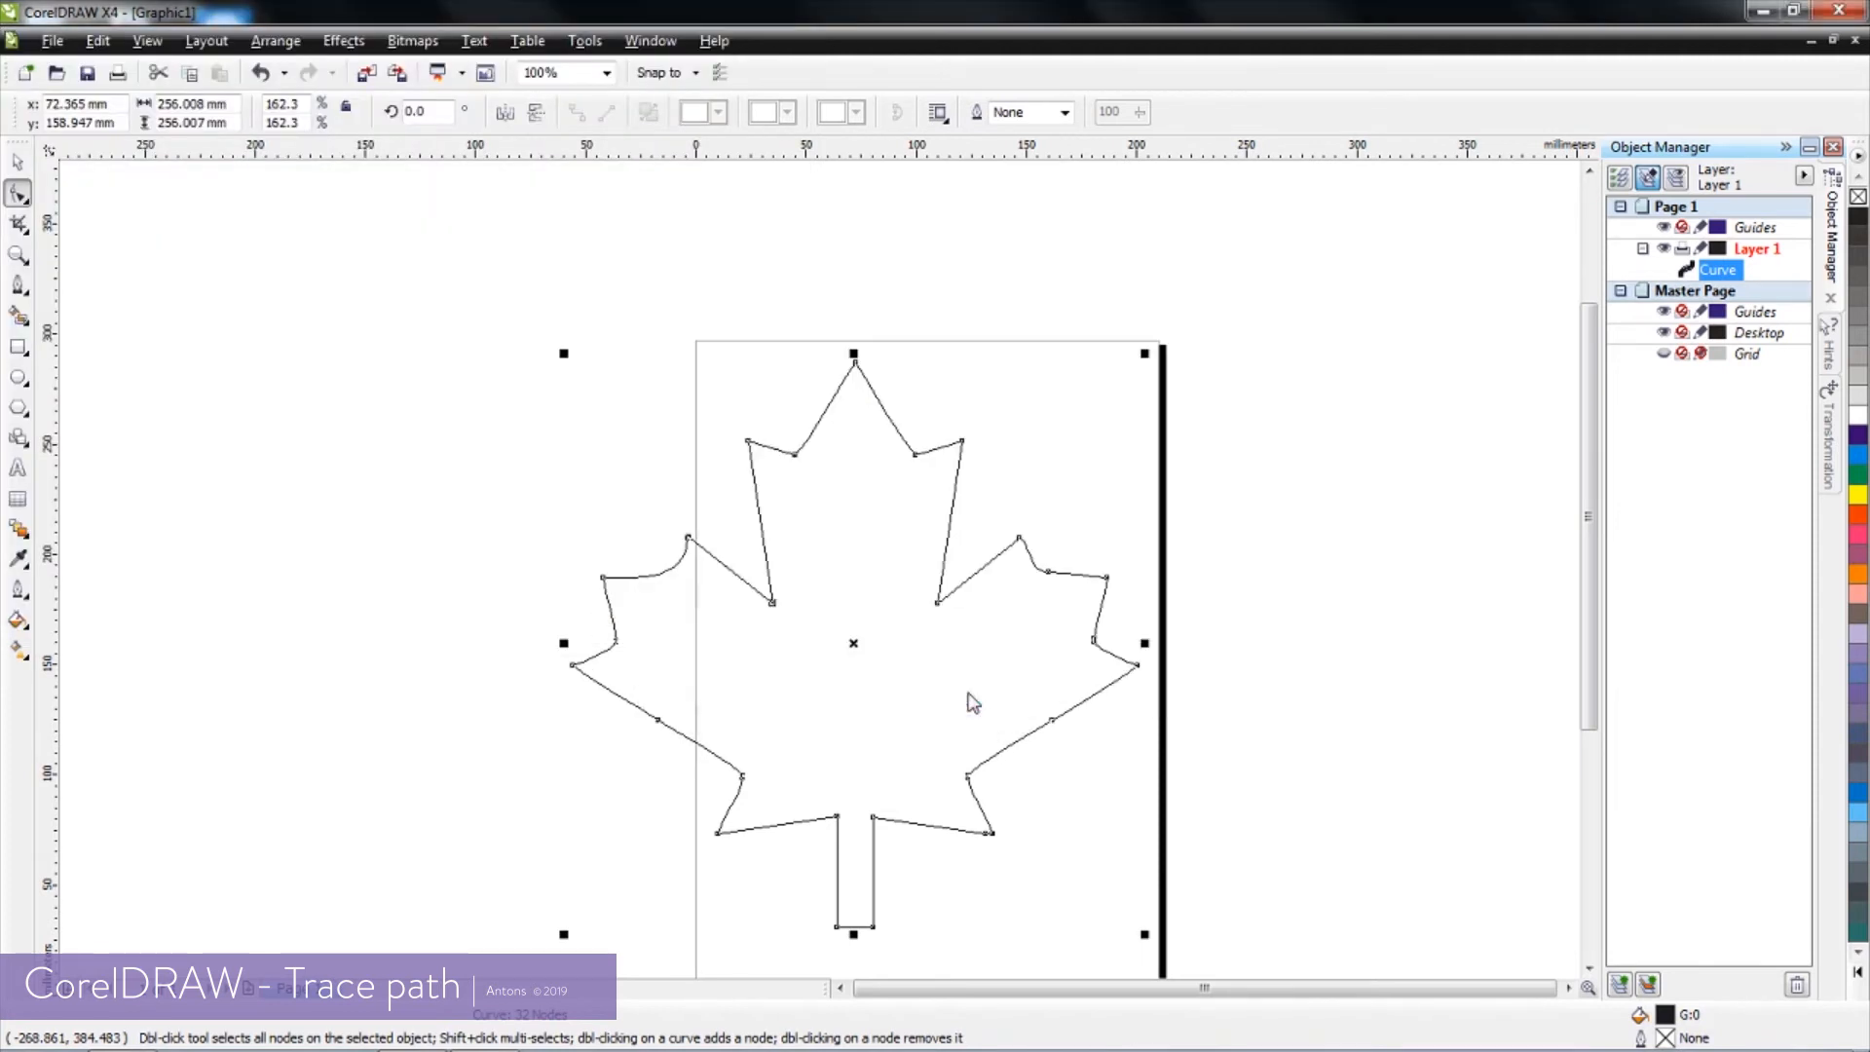
key("space")
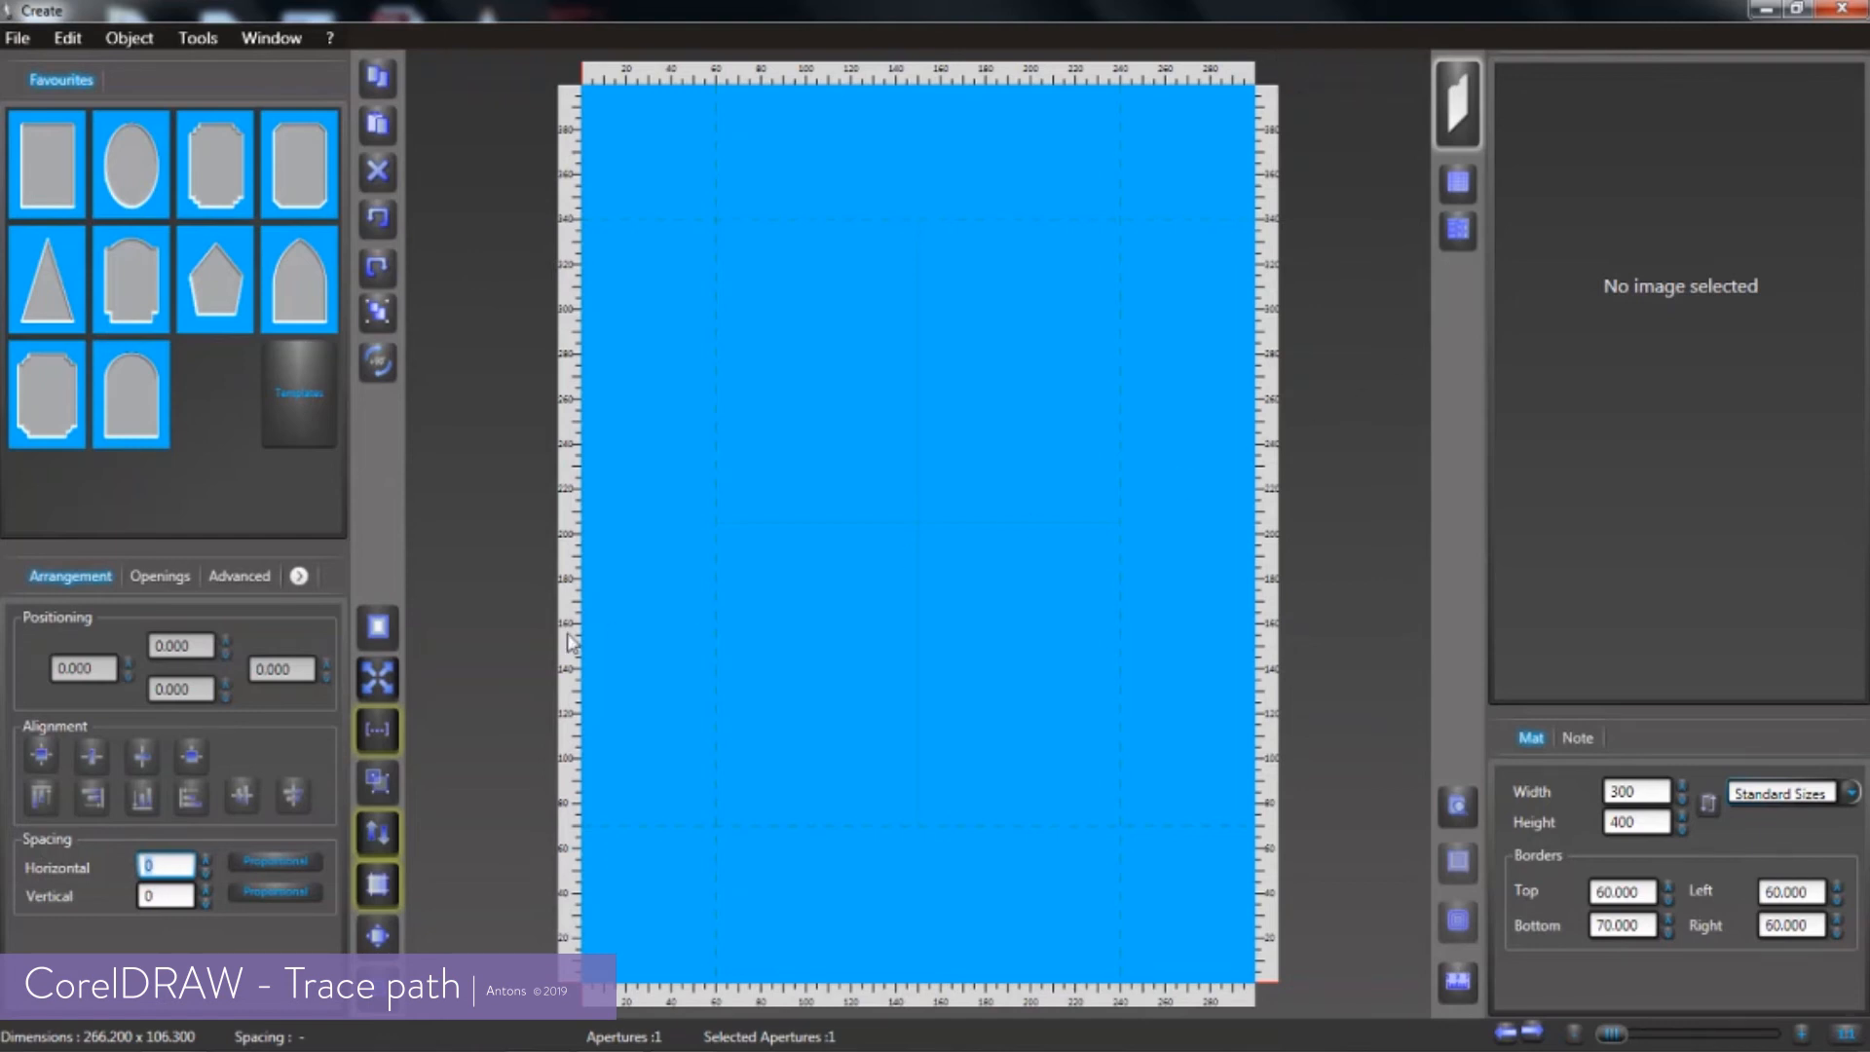
In V-Studio, insert the clip art file test2.plt from the PLTLibrary folder into the mat
left_click(166, 575)
left_click(224, 653)
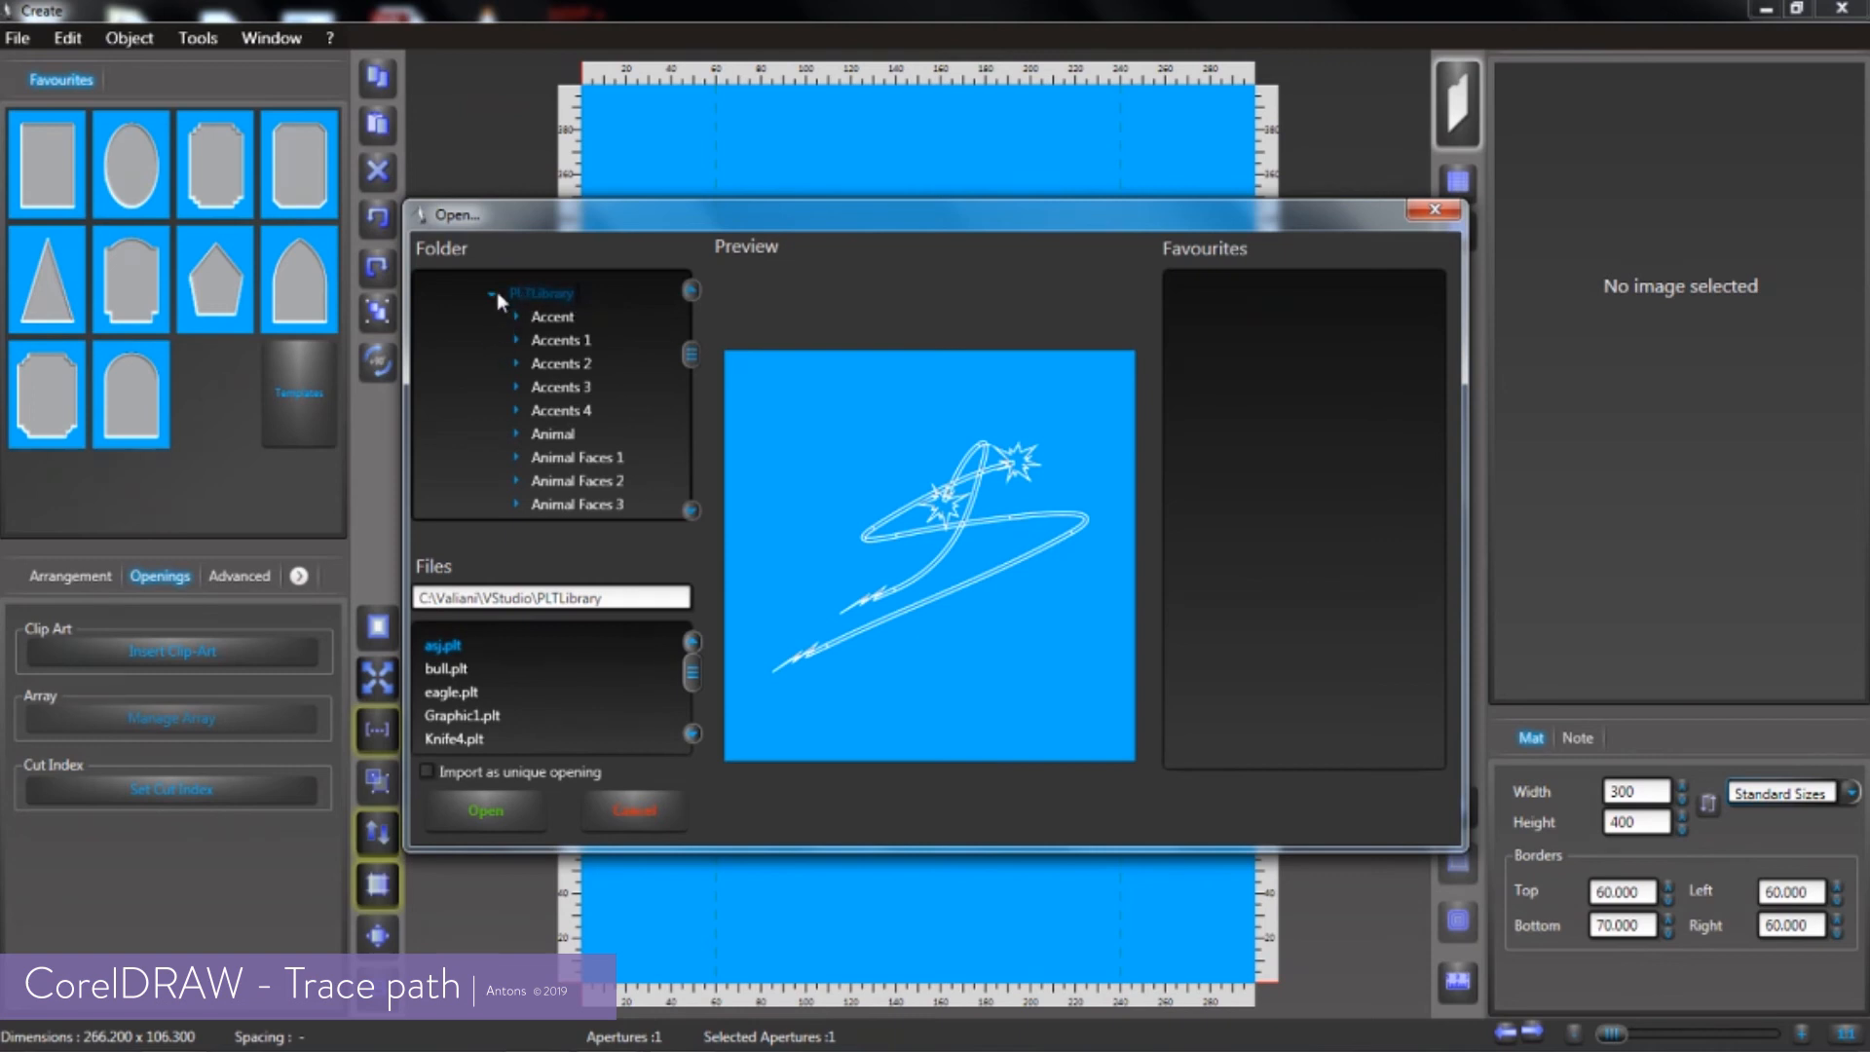
left_click_drag(693, 358, 700, 542)
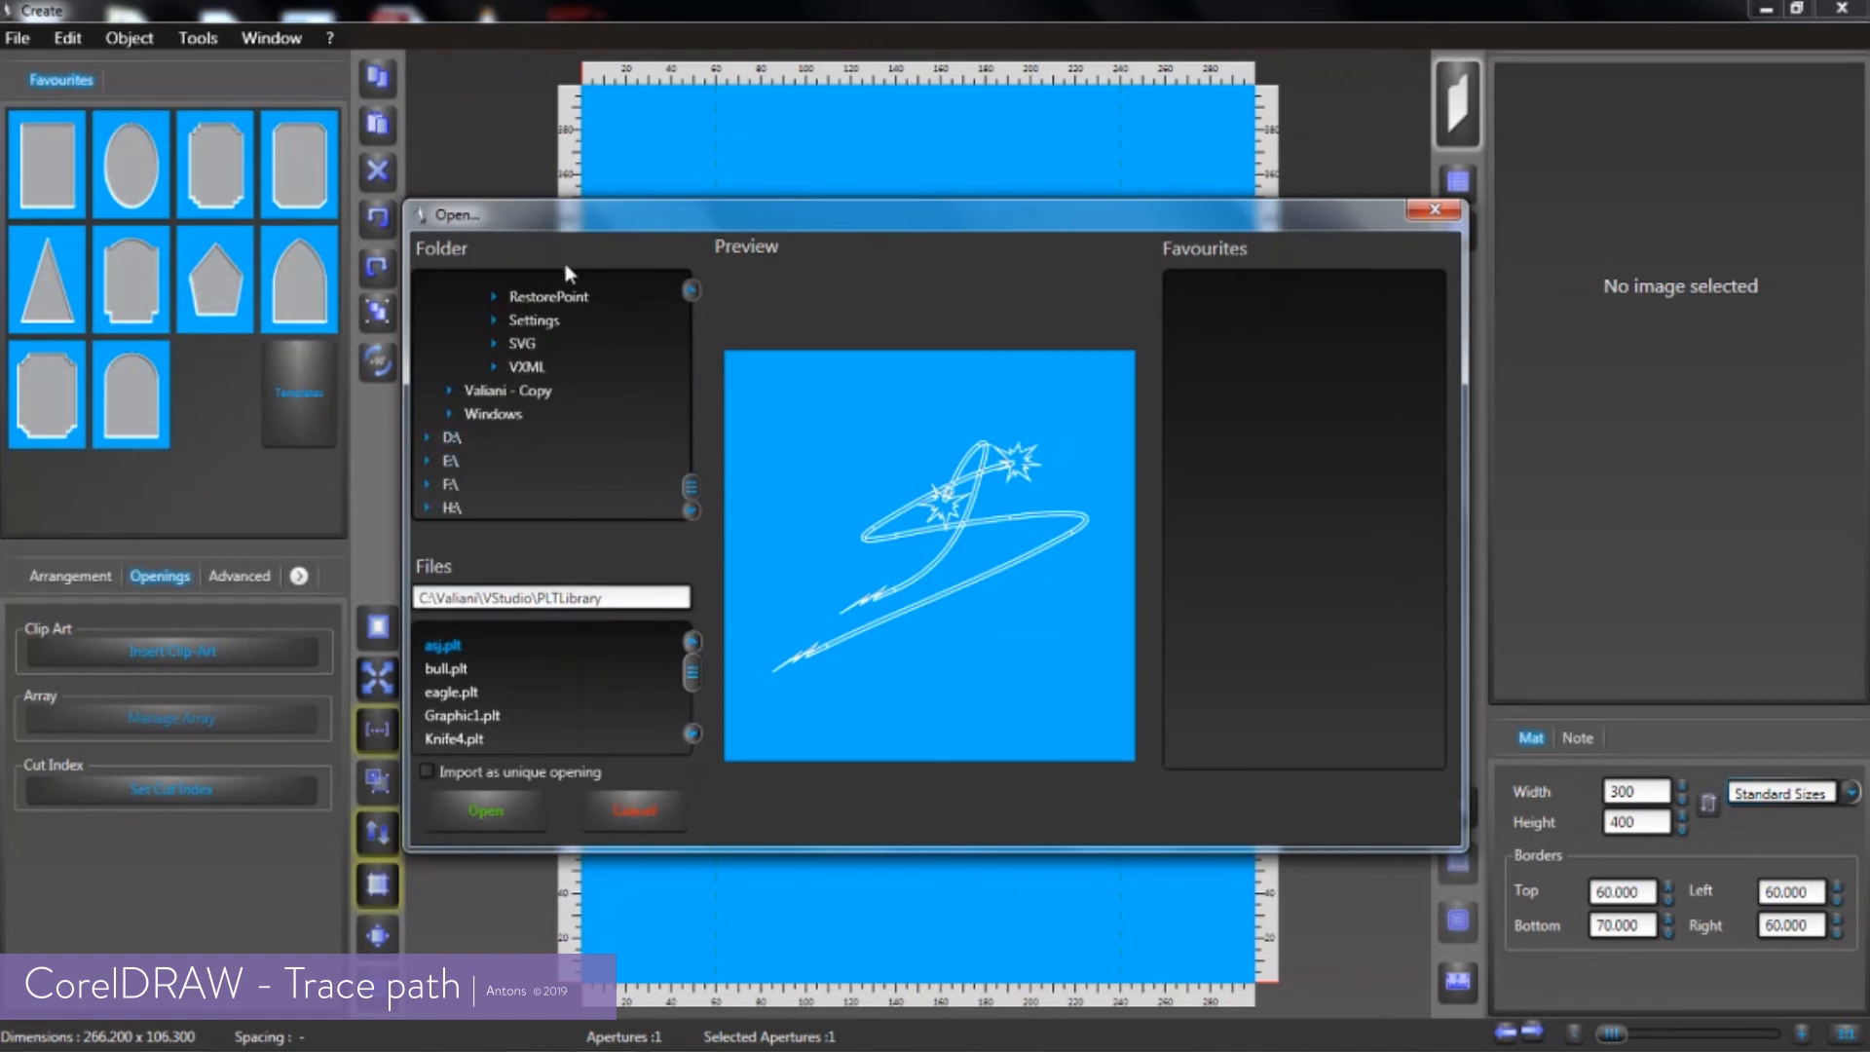
scroll(693, 481, "up", 3)
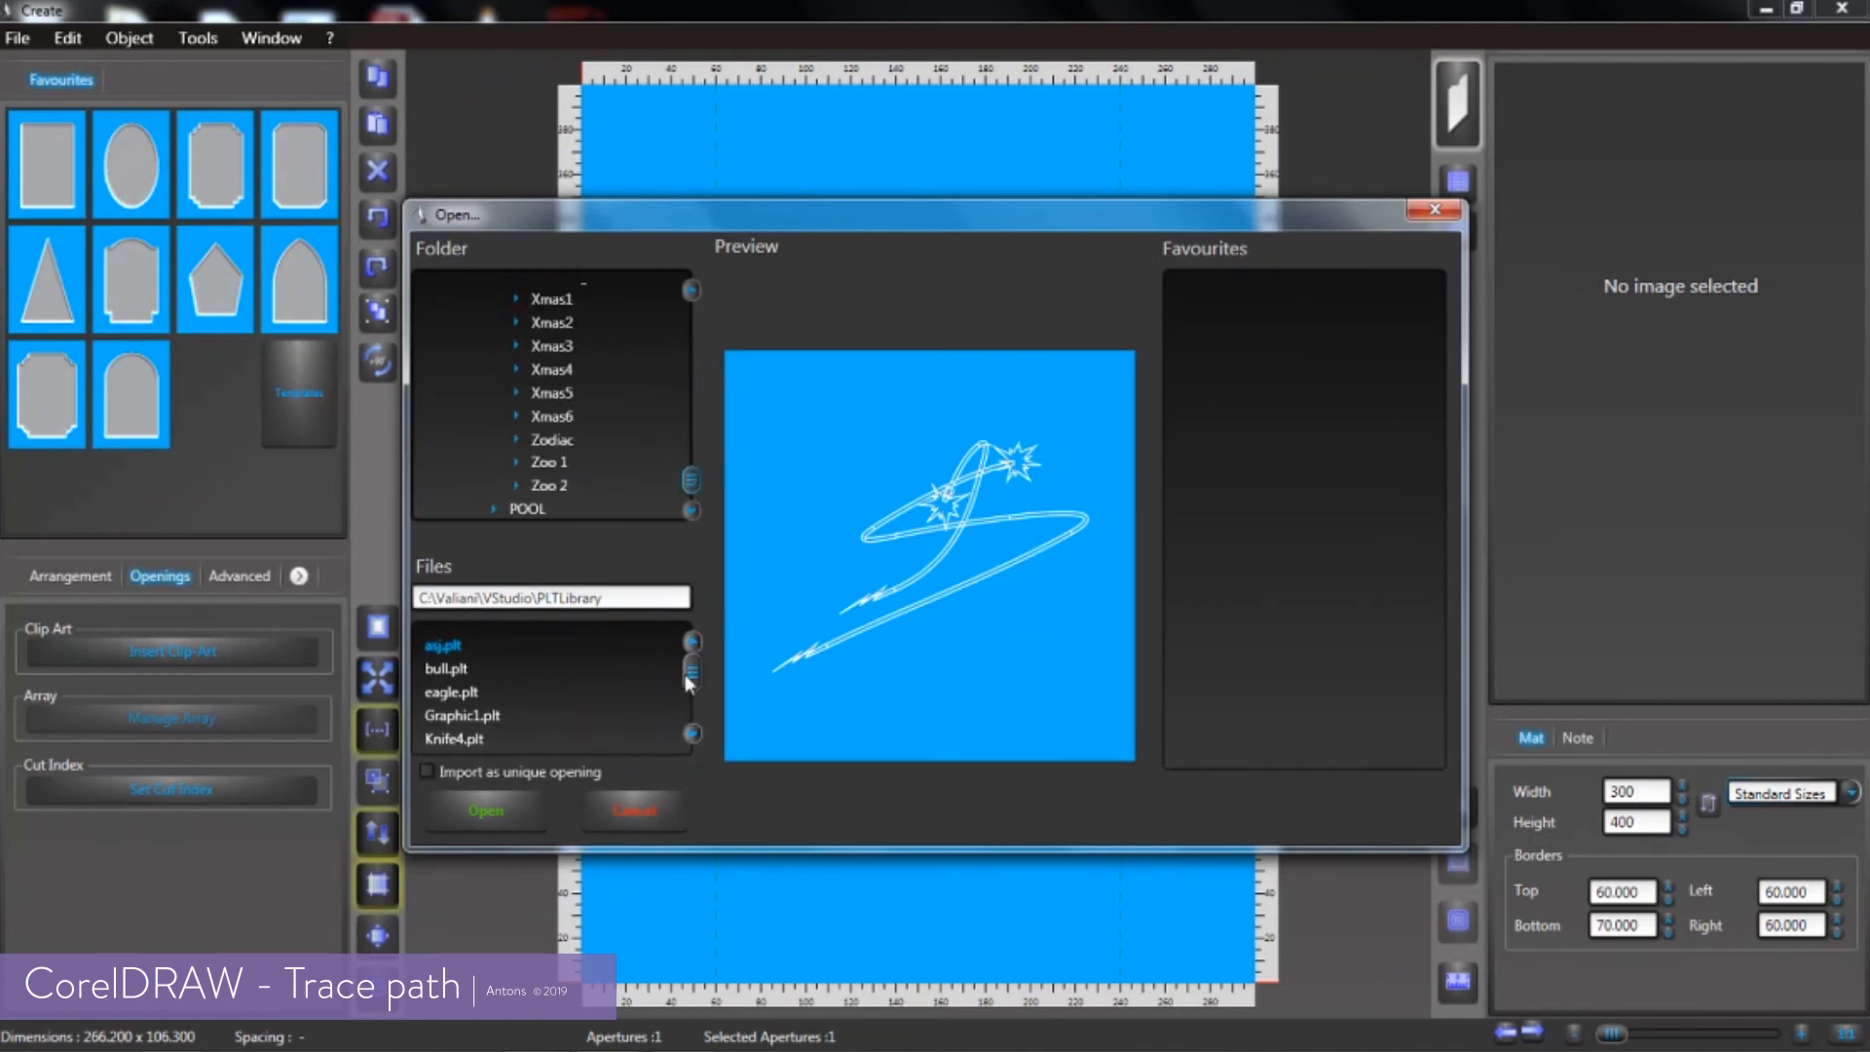
left_click_drag(693, 676, 686, 744)
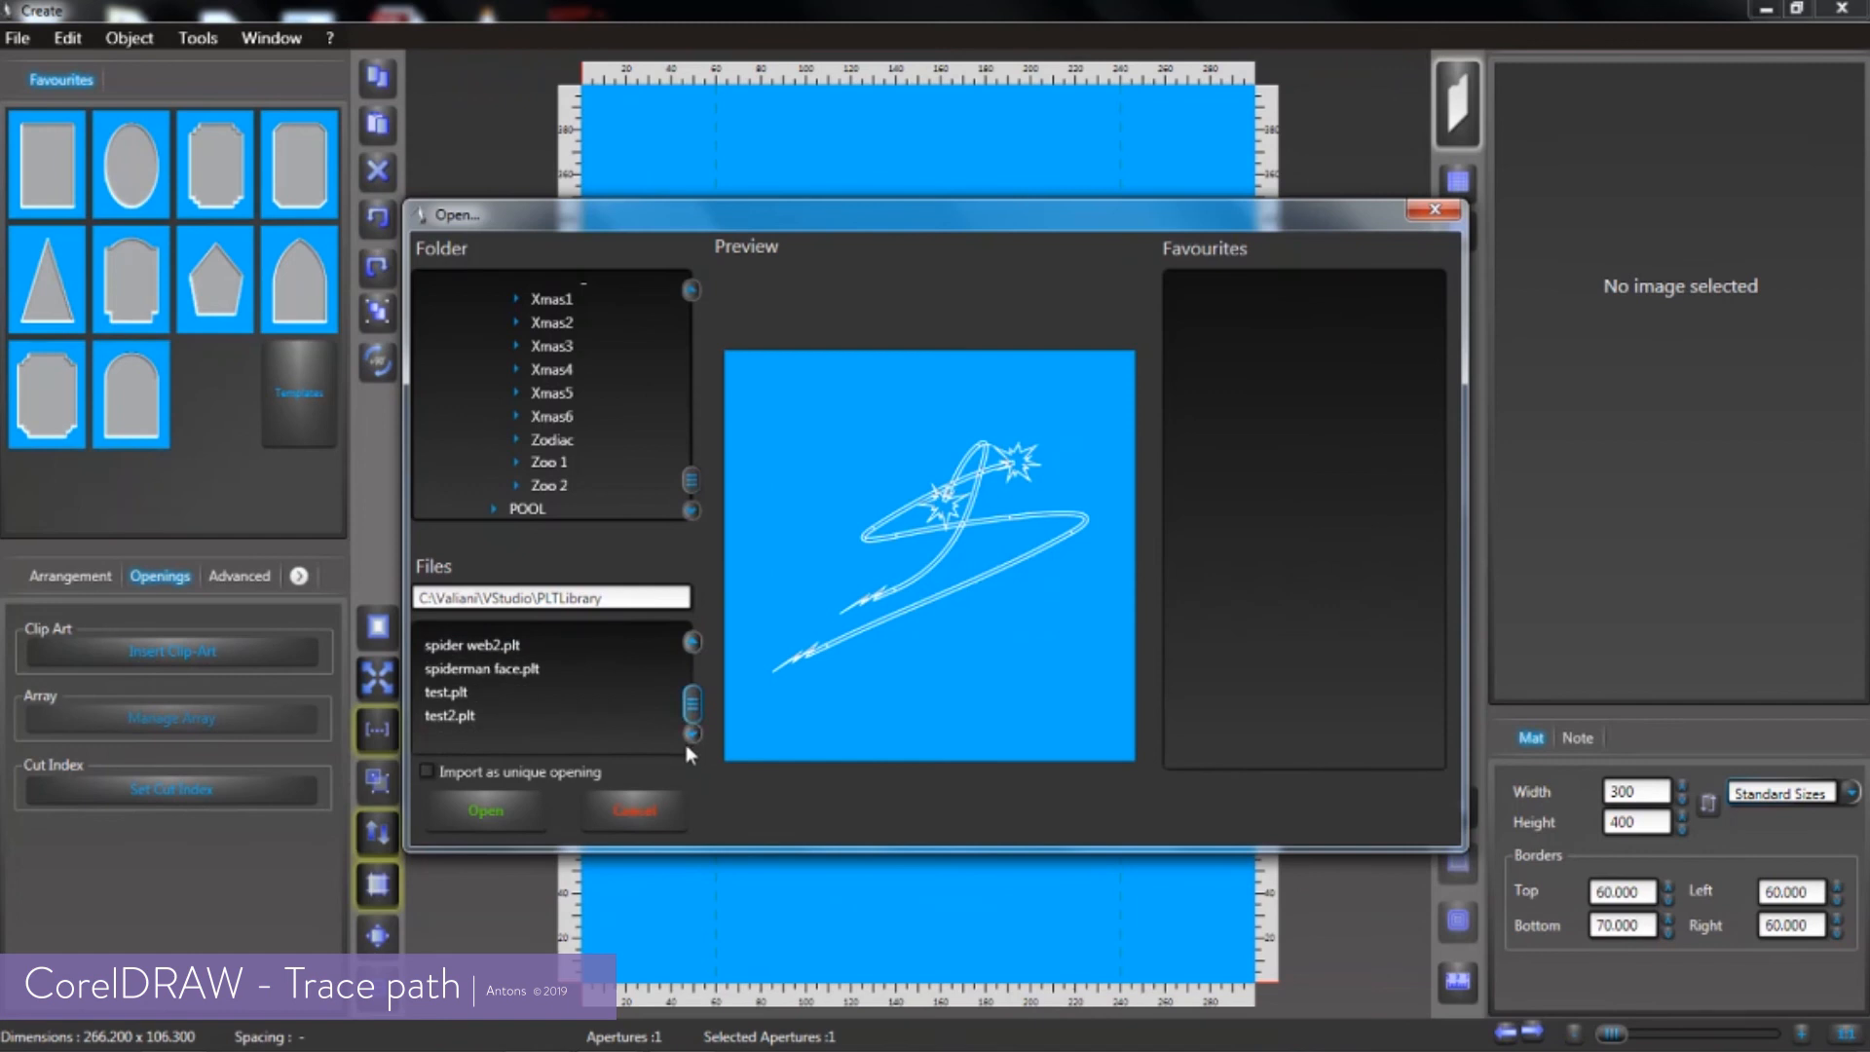
left_click(450, 721)
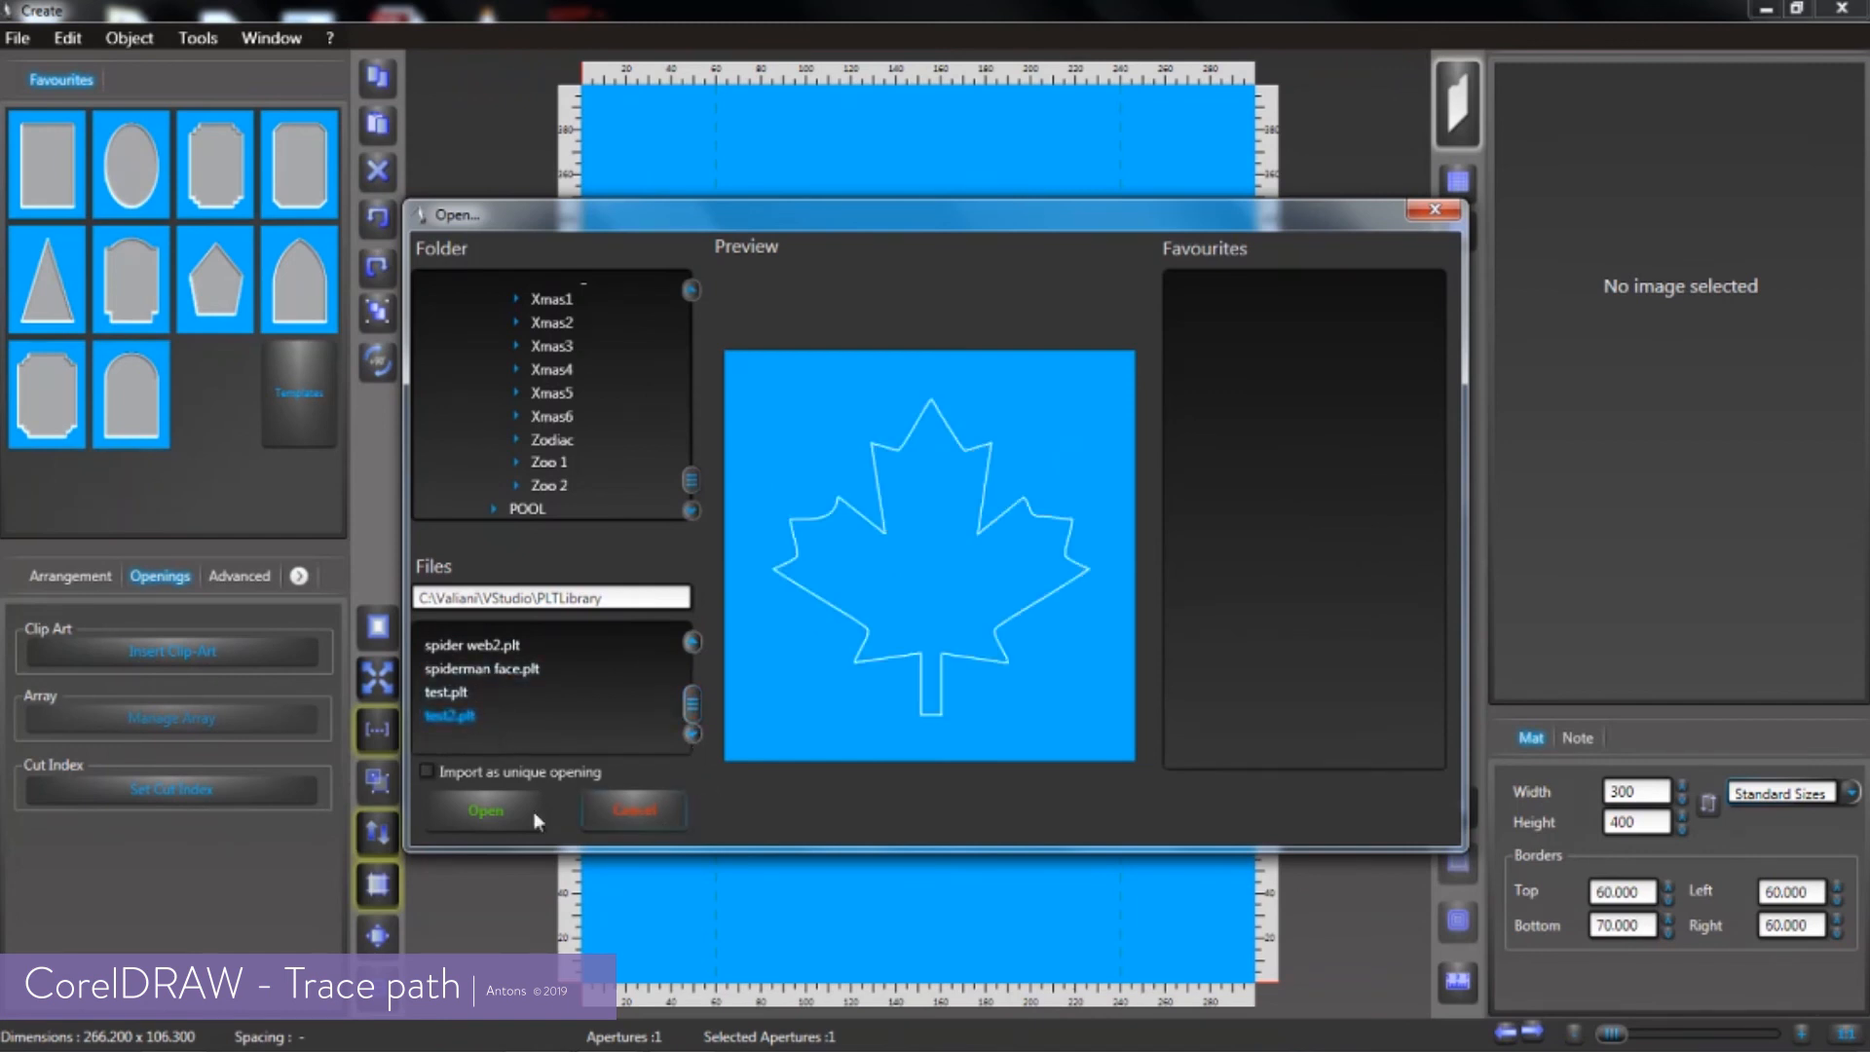
left_click(495, 806)
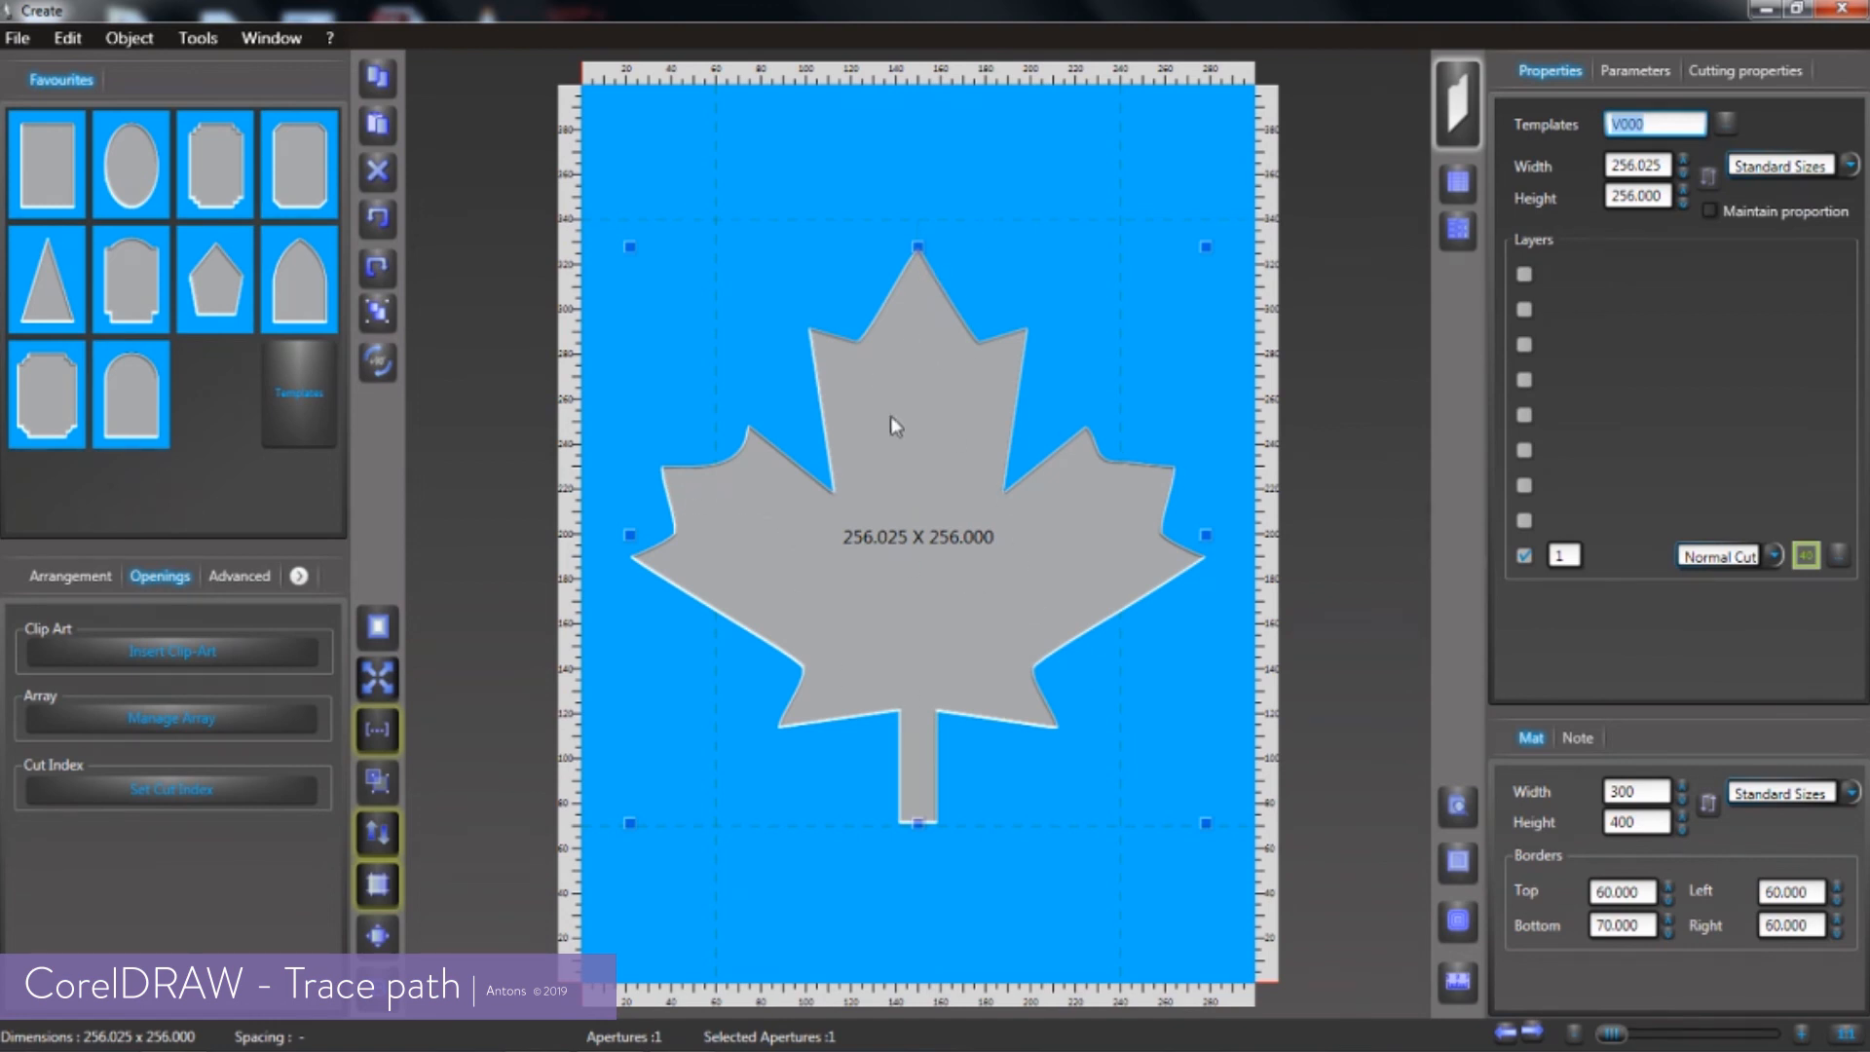
Change the cut type of the maple leaf opening's layer 1 to Decor
left_click(1775, 553)
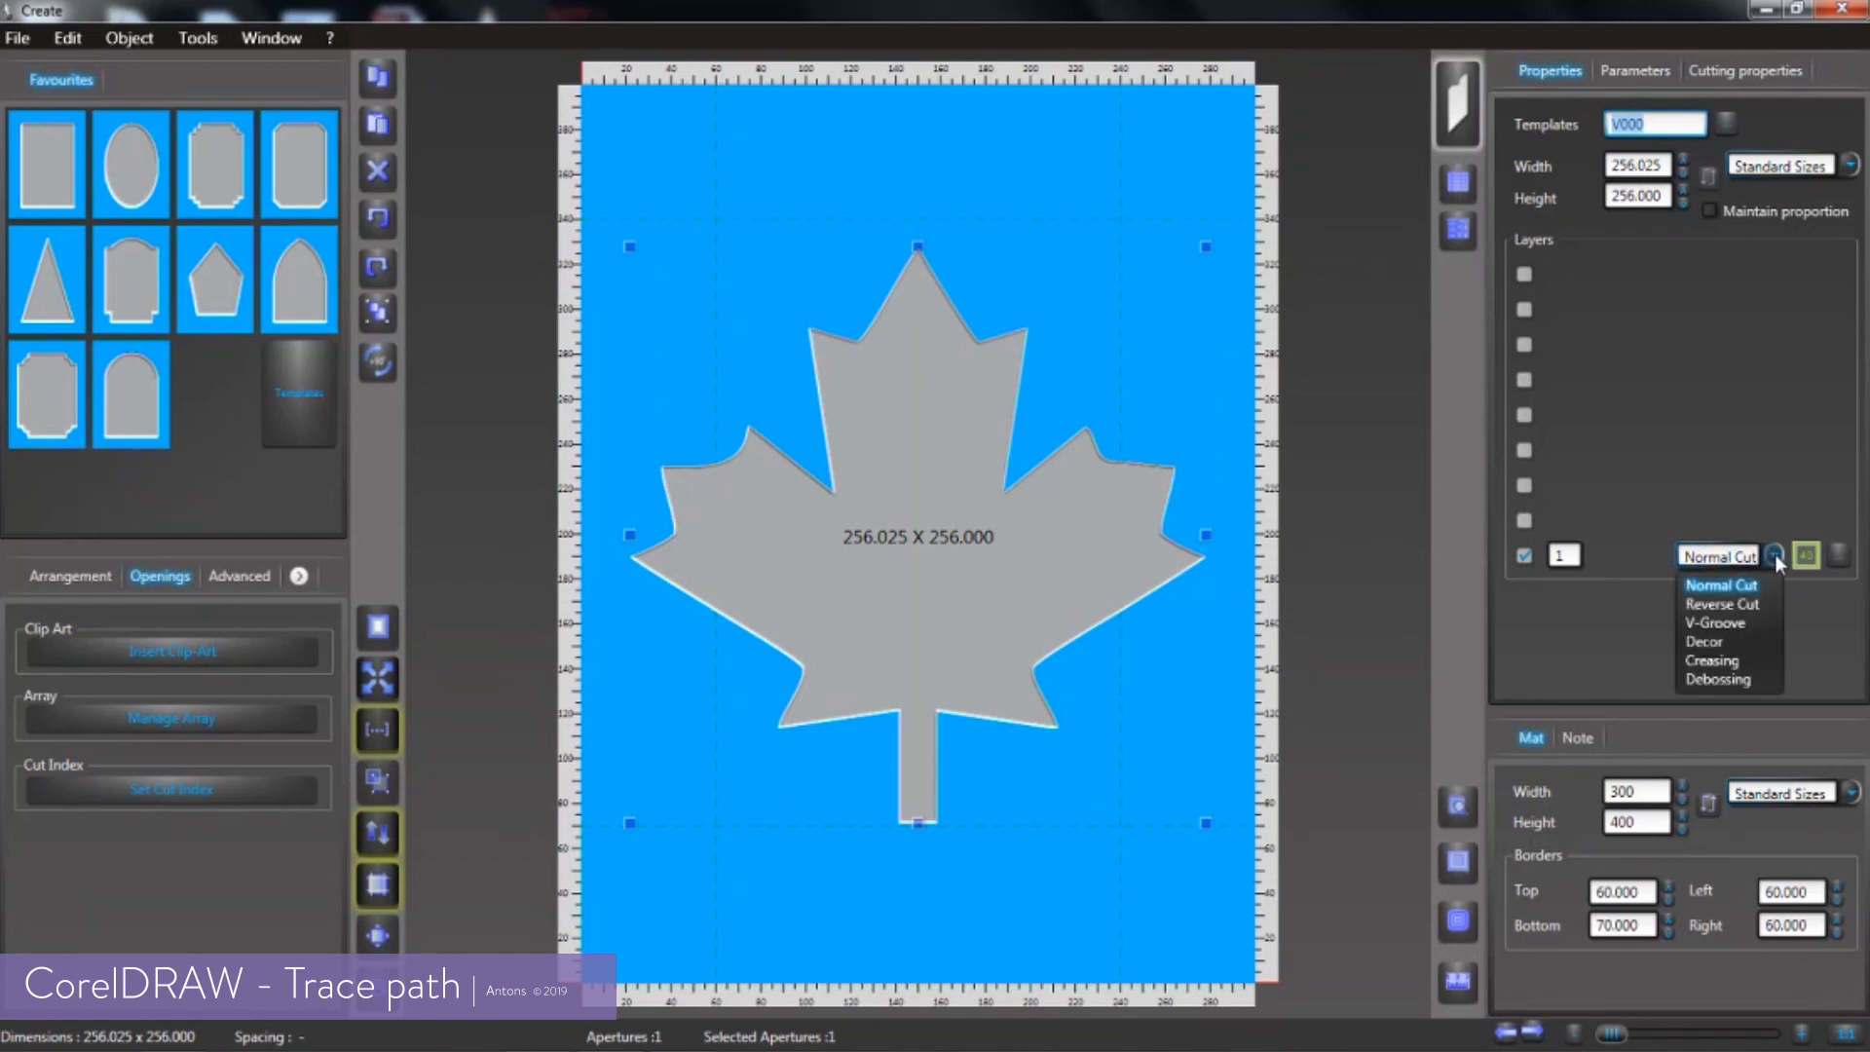
left_click(1713, 642)
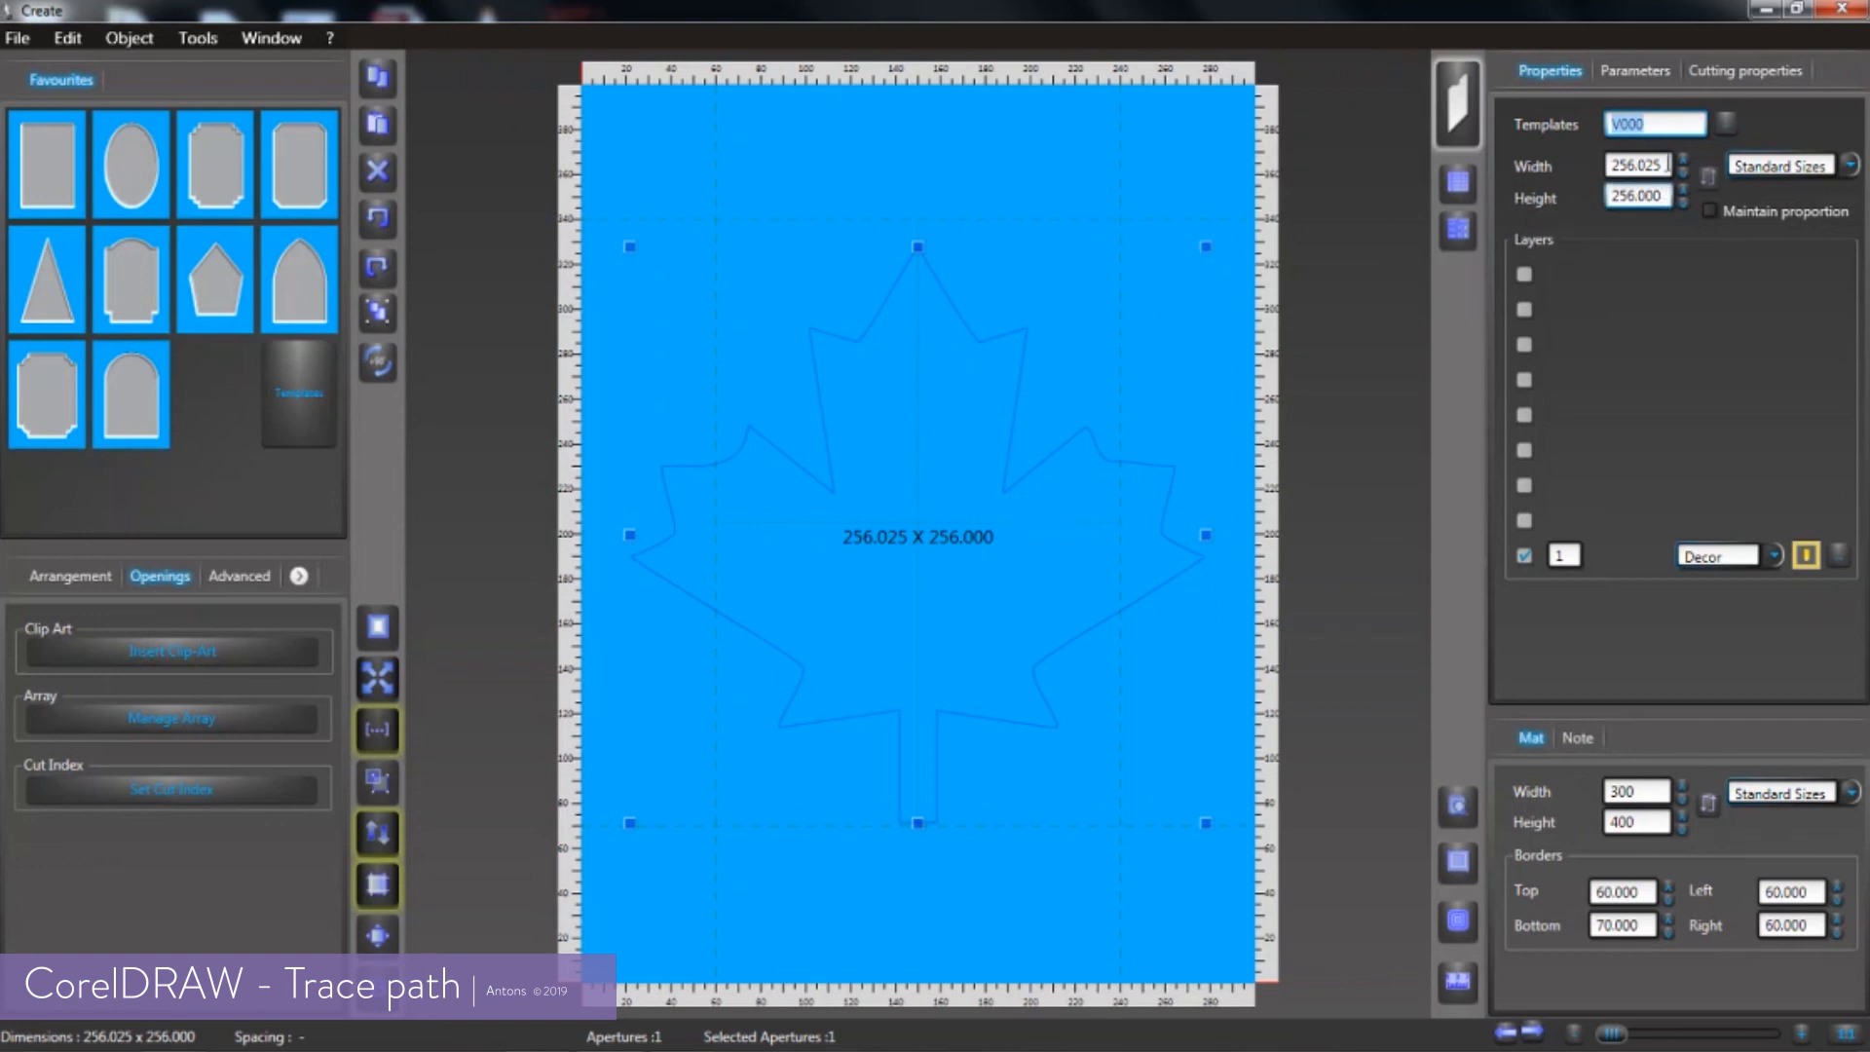
Turn on proportional scaling for the maple leaf opening and set its width to 100
left_click(1658, 166)
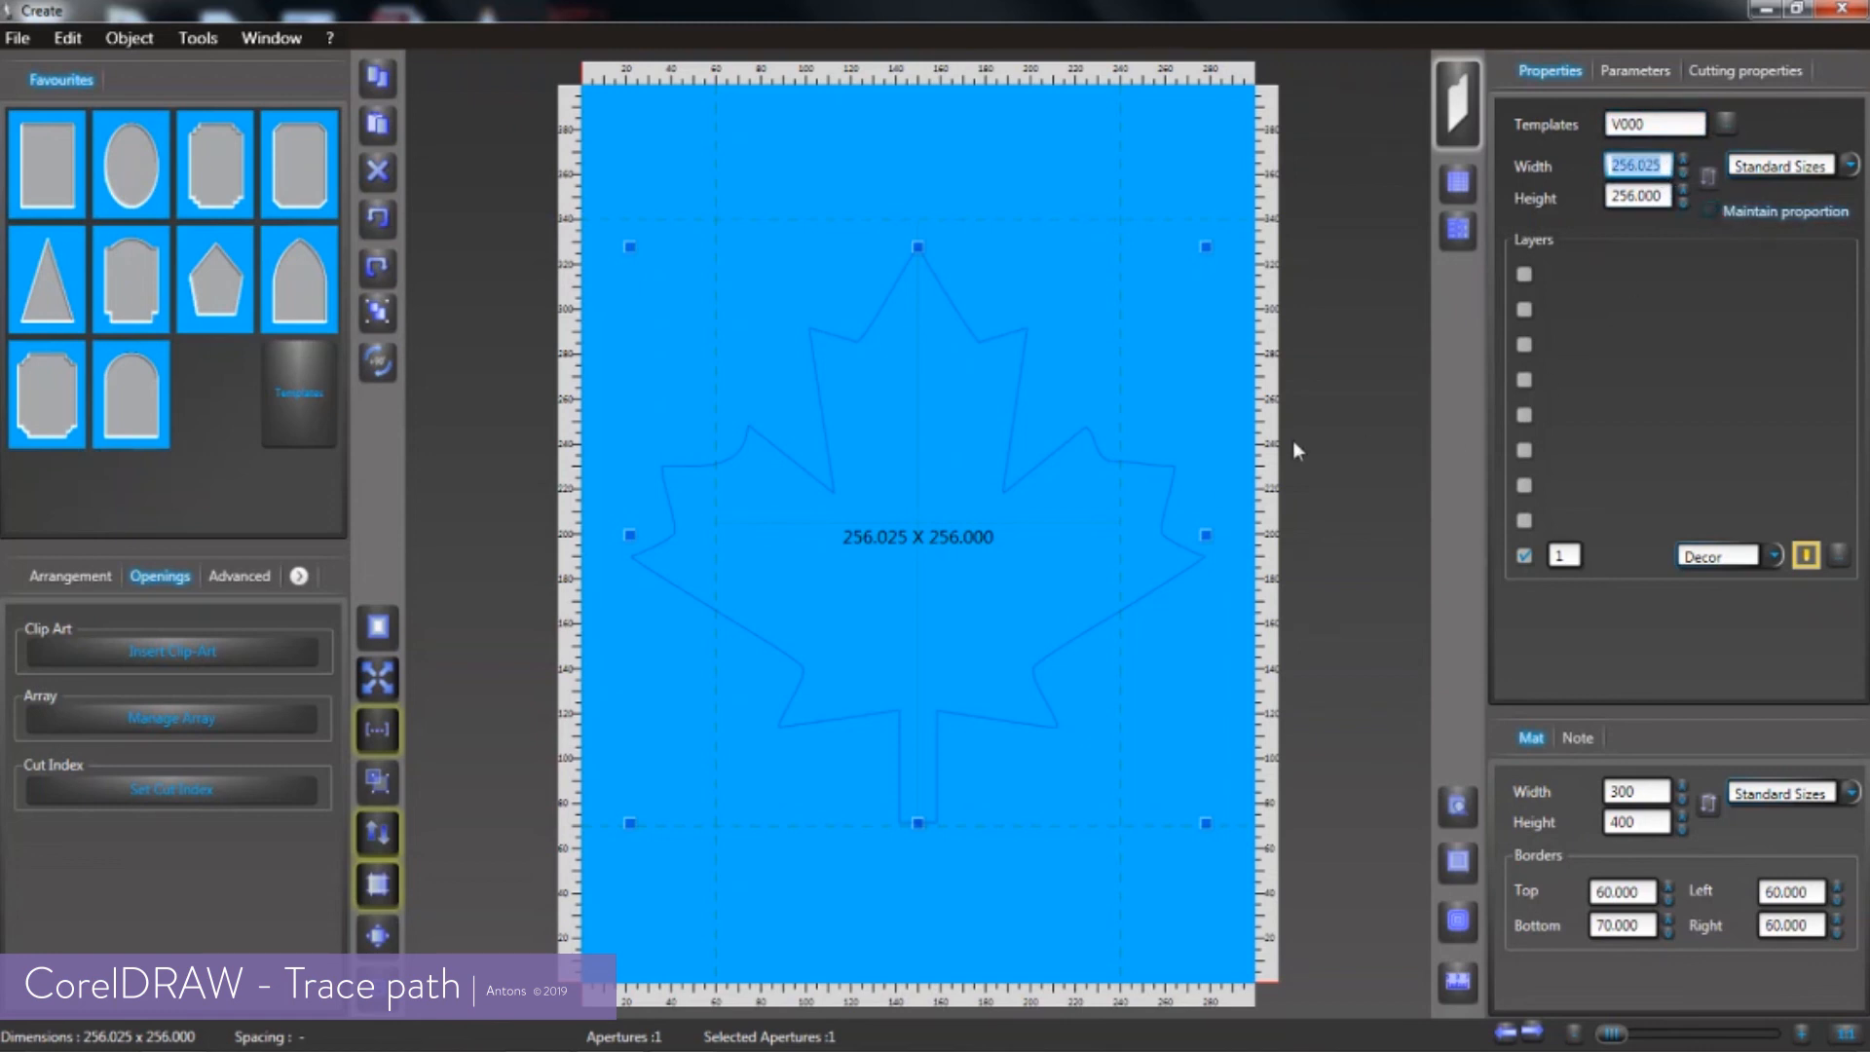
left_click(1710, 210)
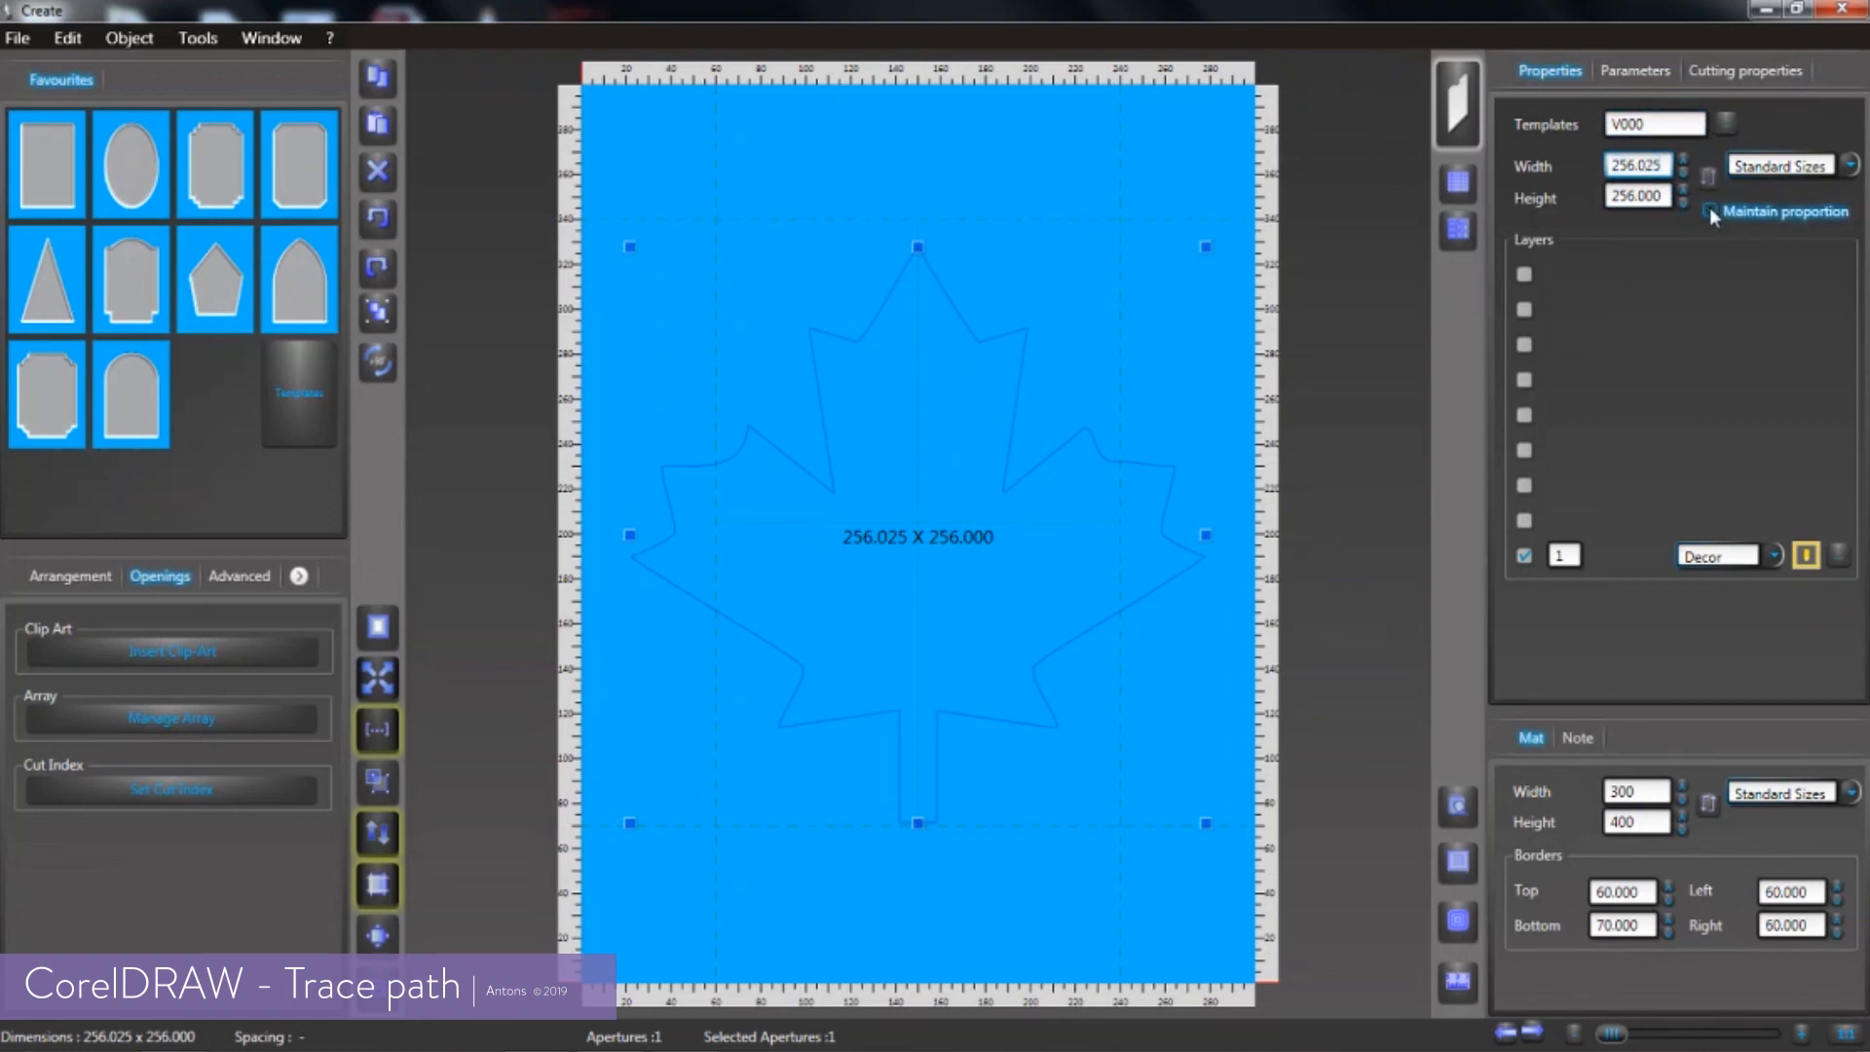
left_click(1666, 167)
type("100")
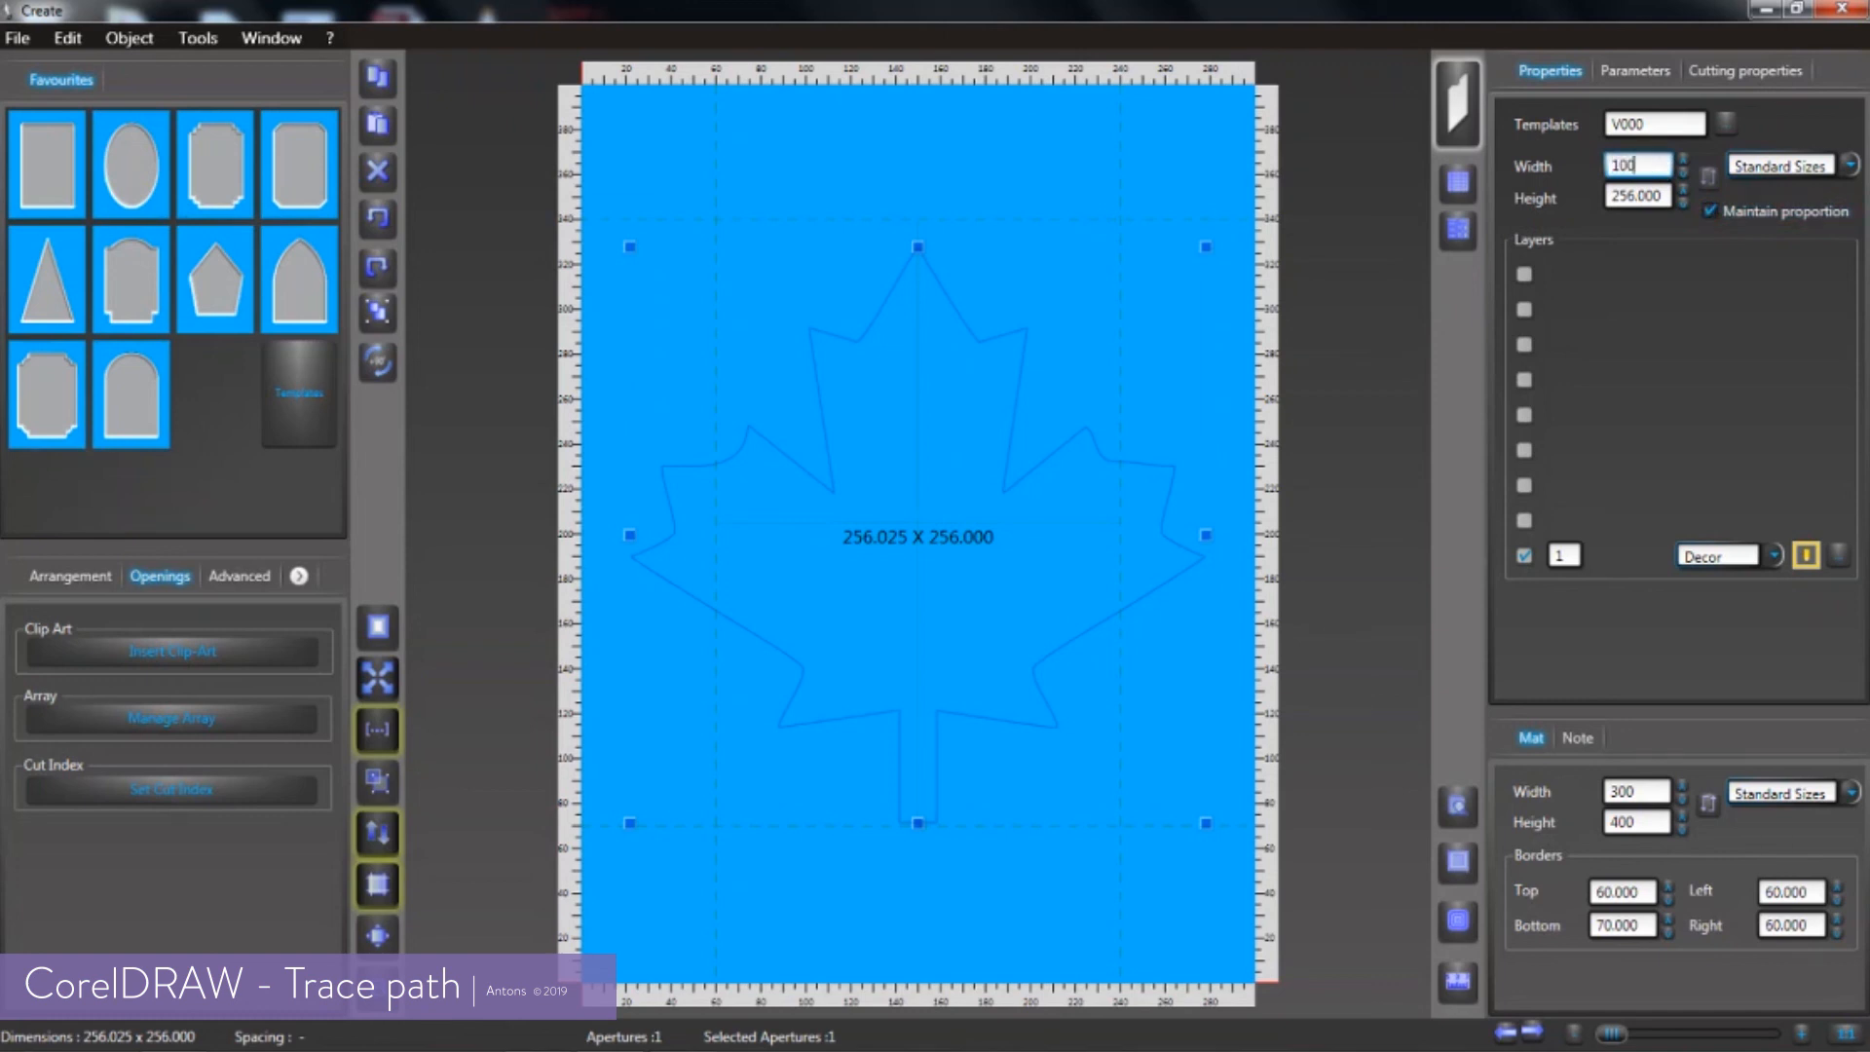
key("Return")
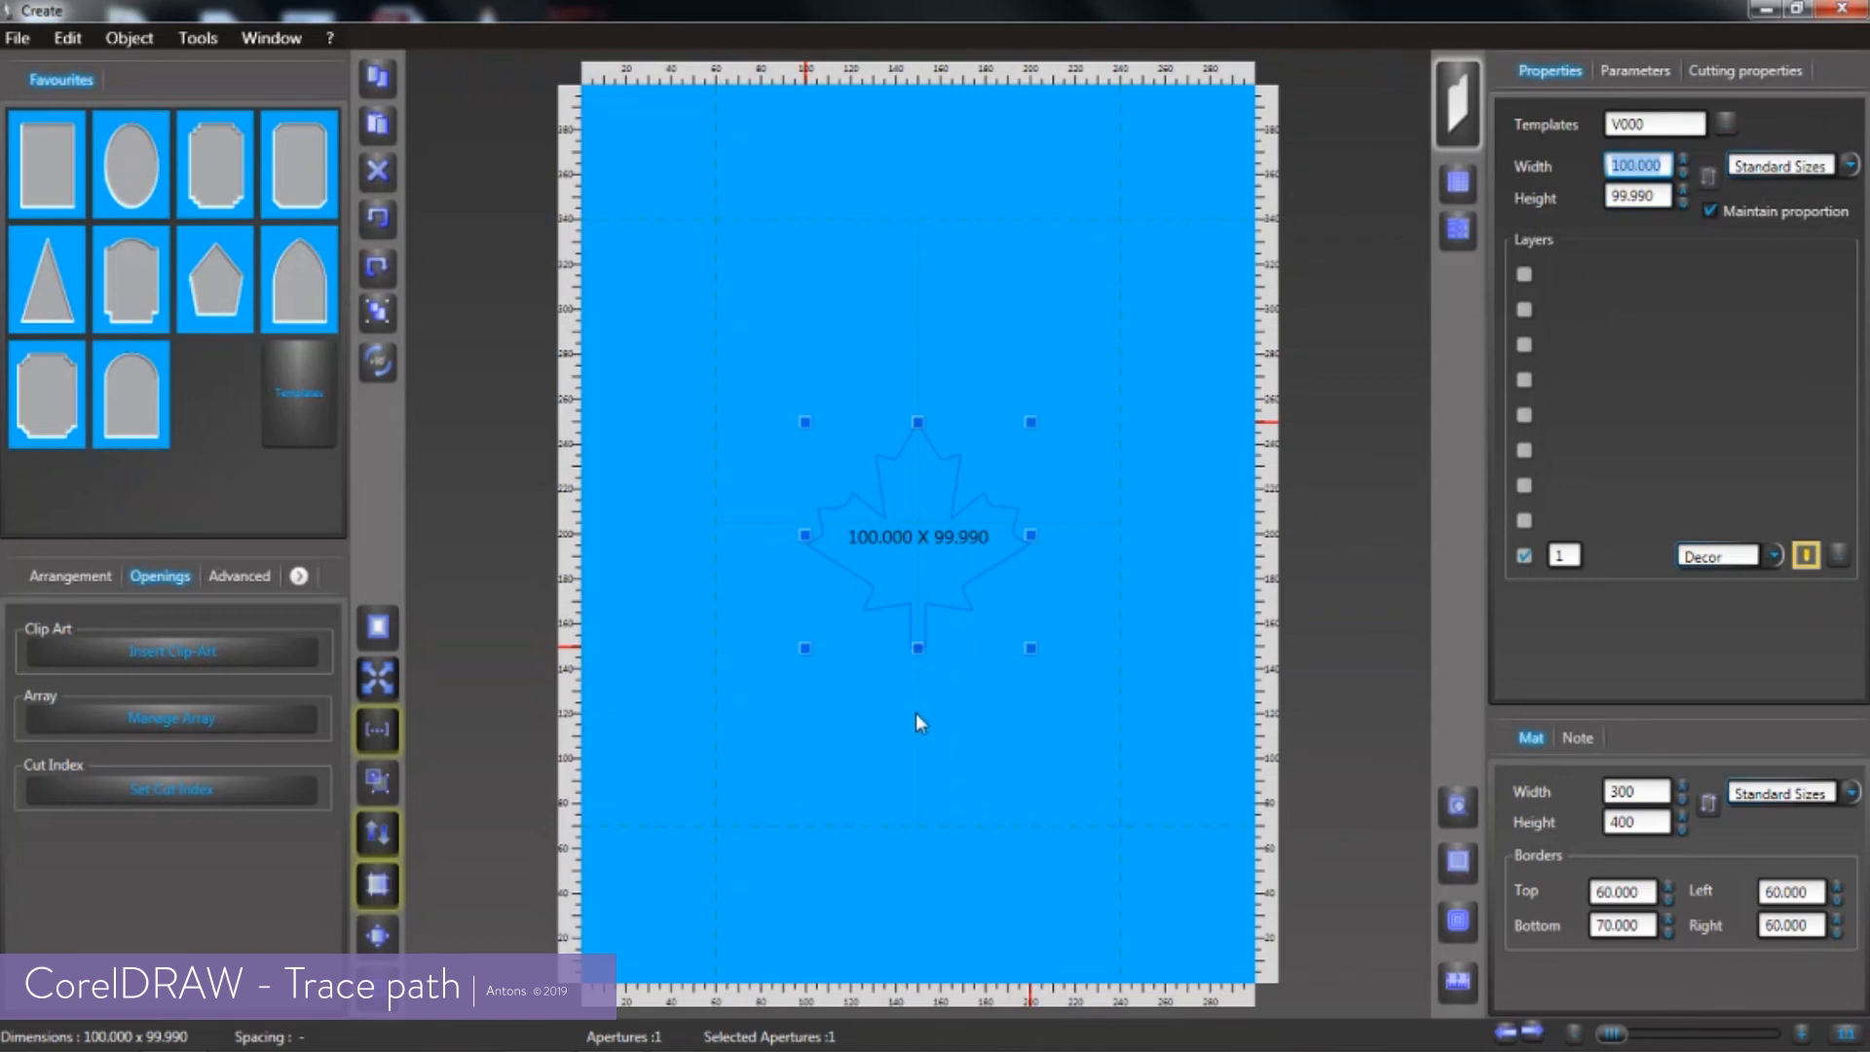
Change the cut type of the maple leaf opening's layer 1 to Normal Cut
left_click(1775, 556)
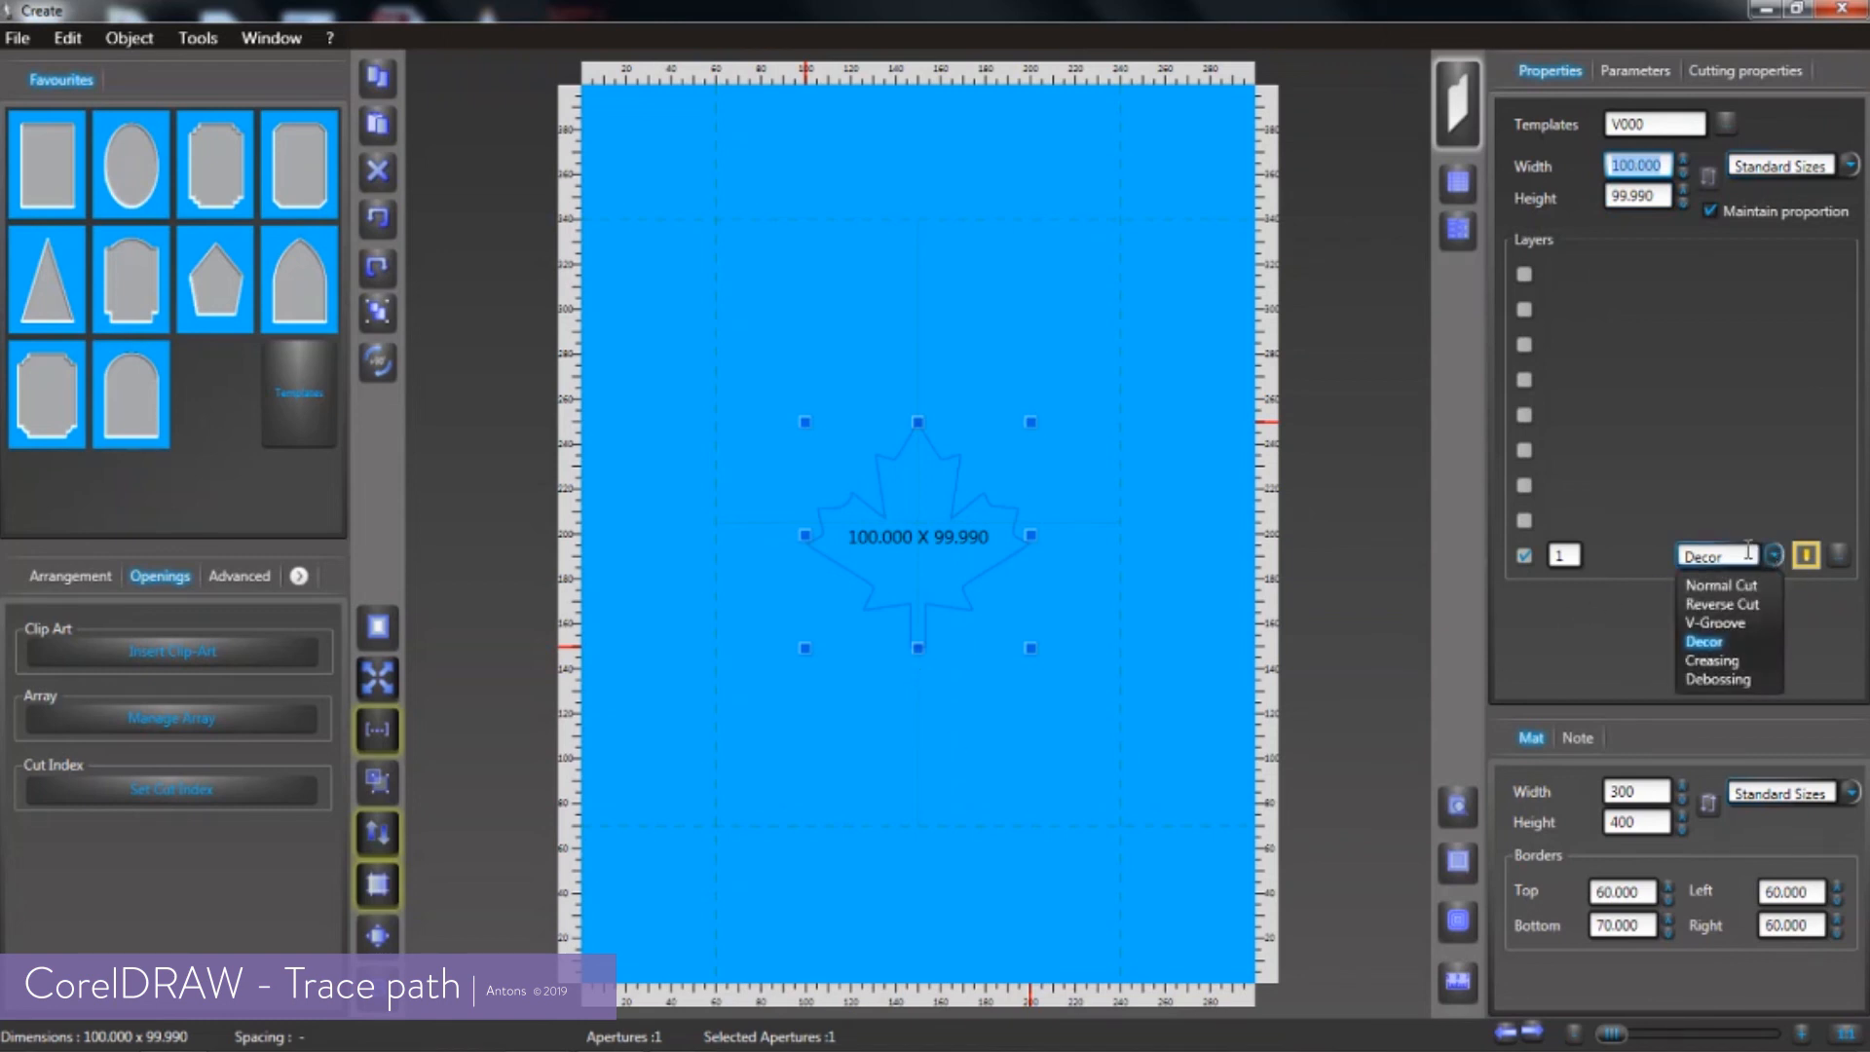
left_click(1722, 584)
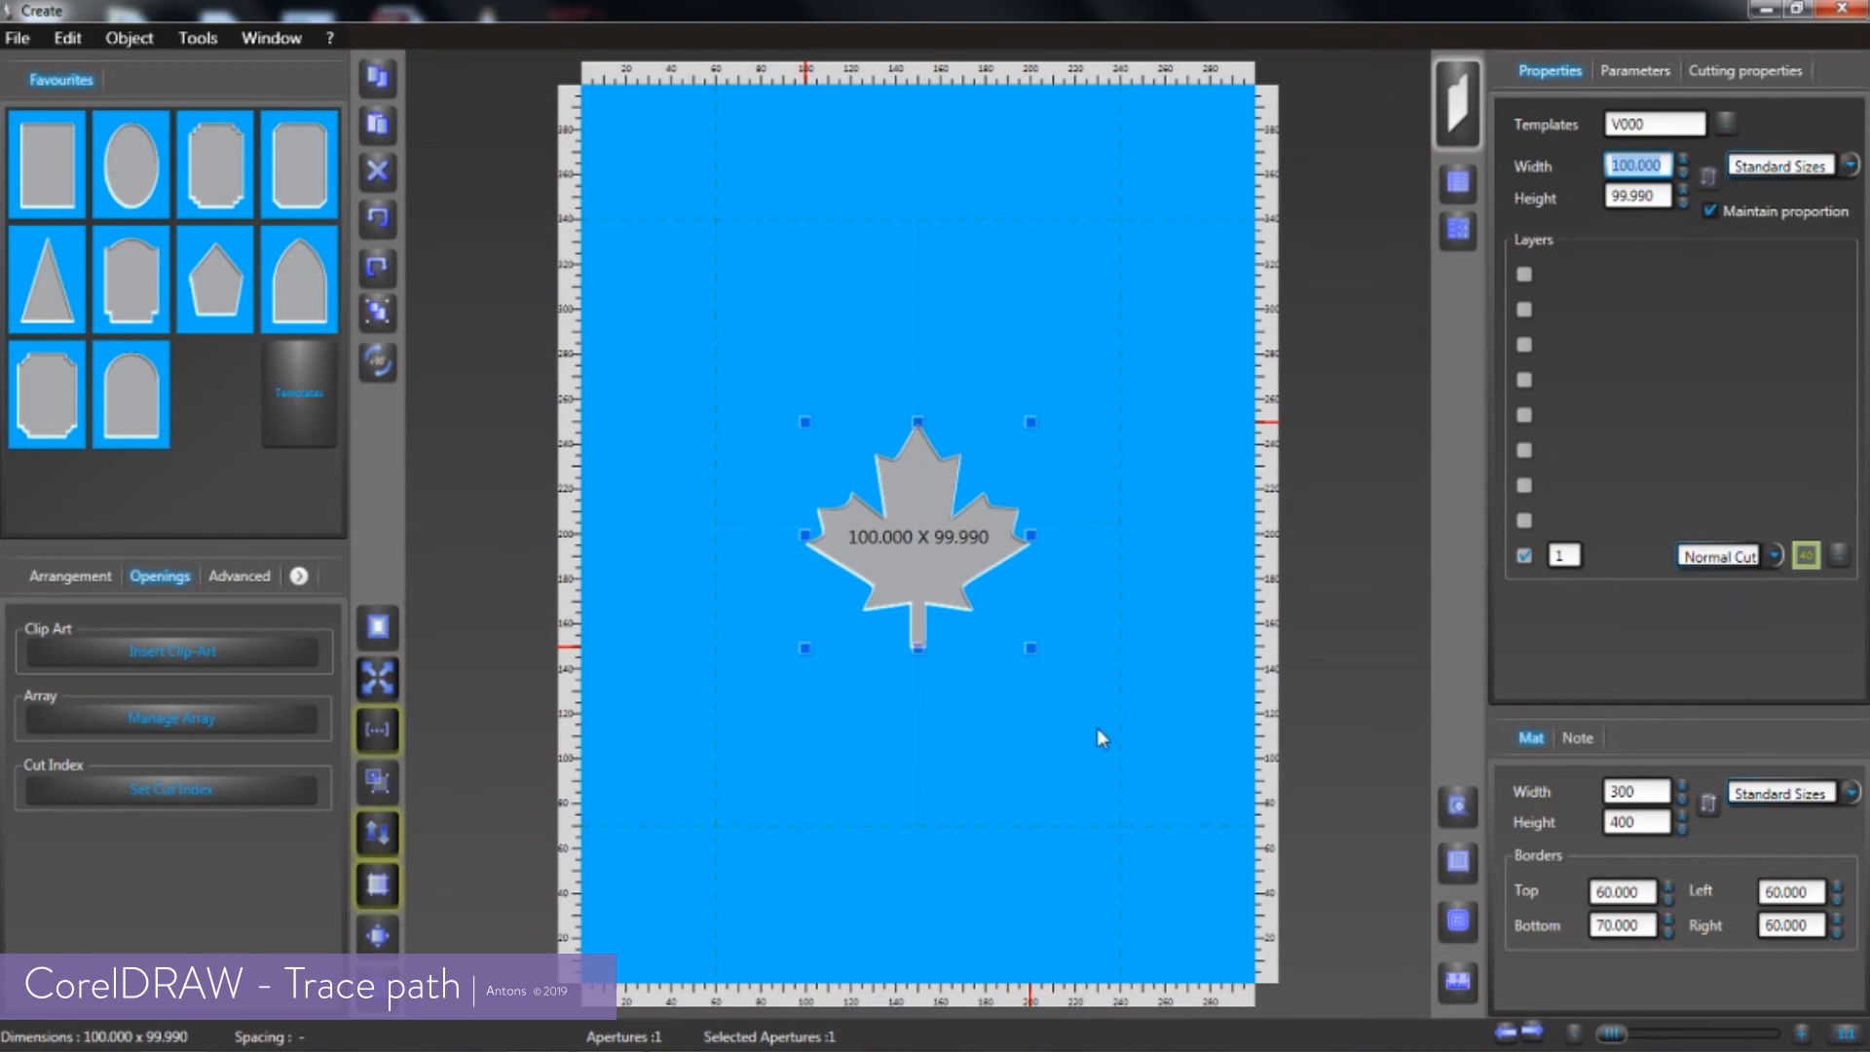